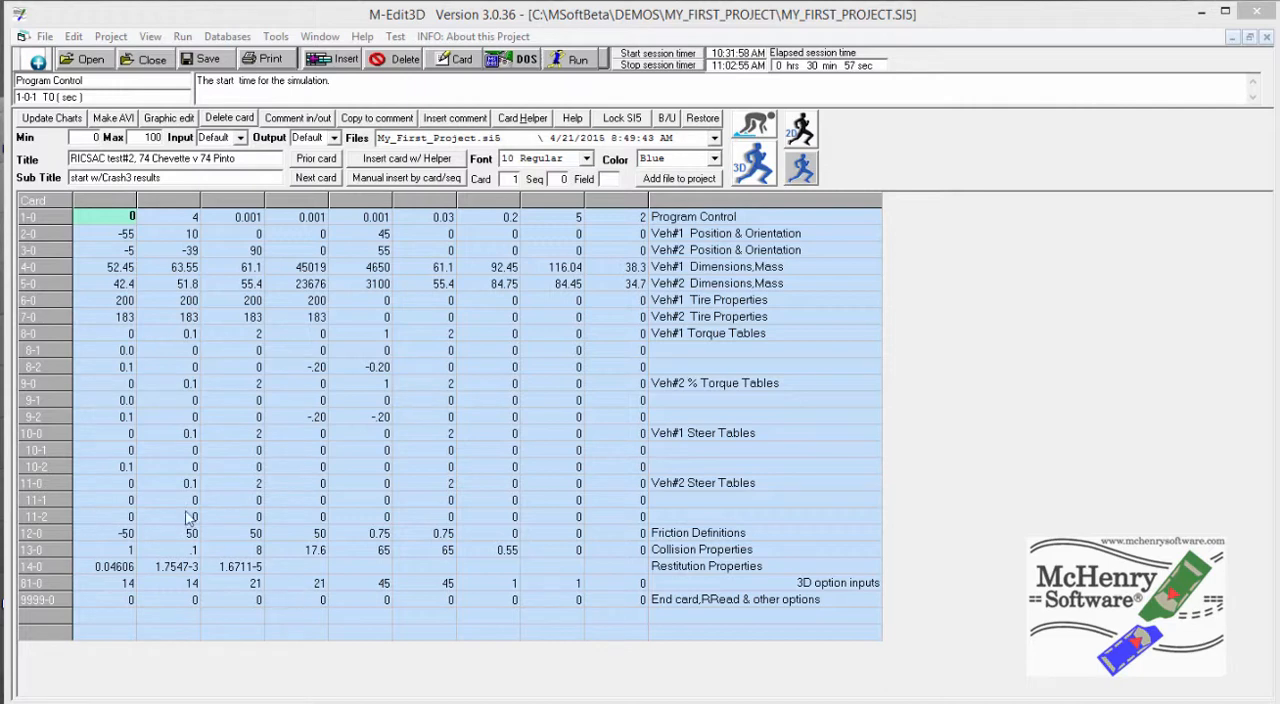
Create a new 3D project named My First Project in the MSoftBeta\Projects parent folder
click(111, 37)
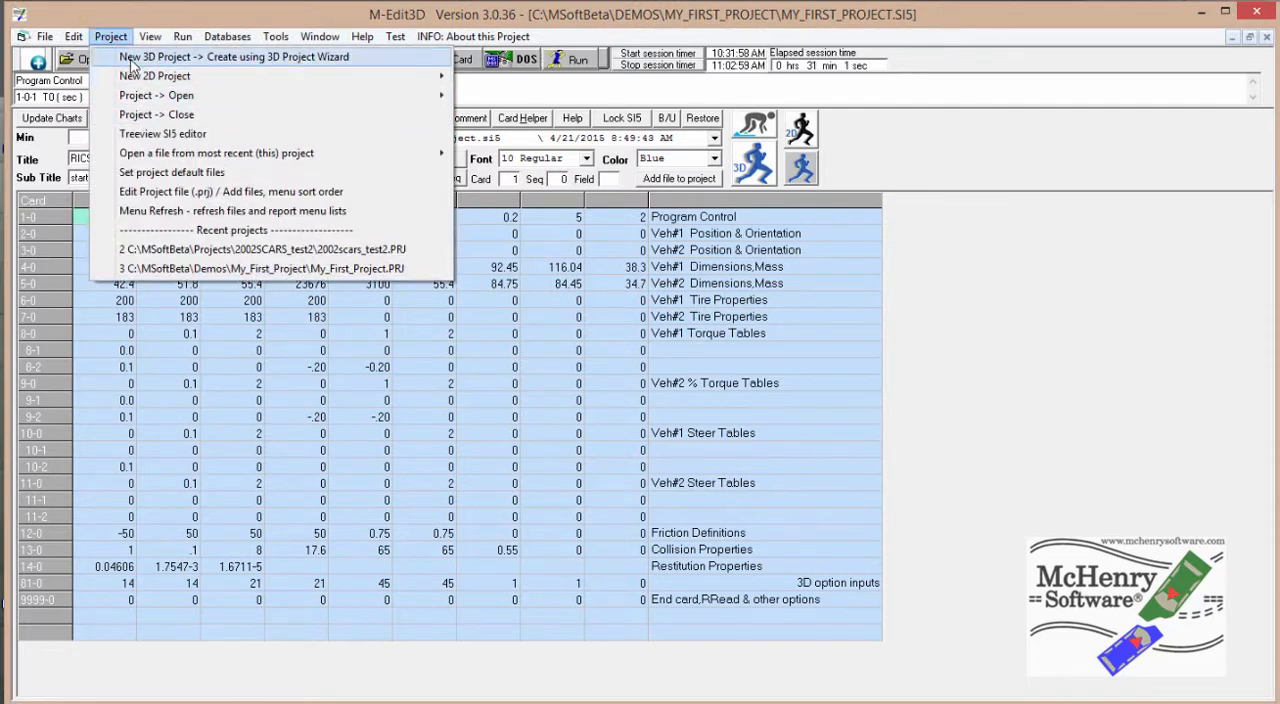
click(140, 57)
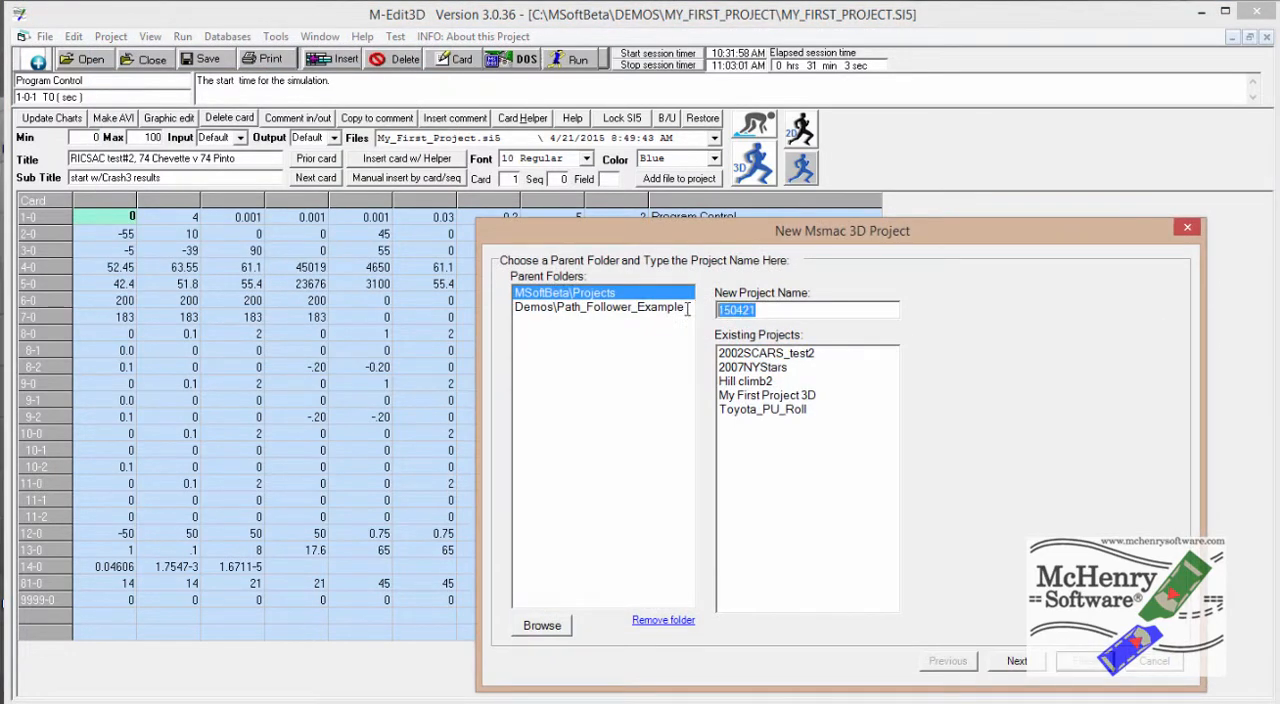
text(My First Project)
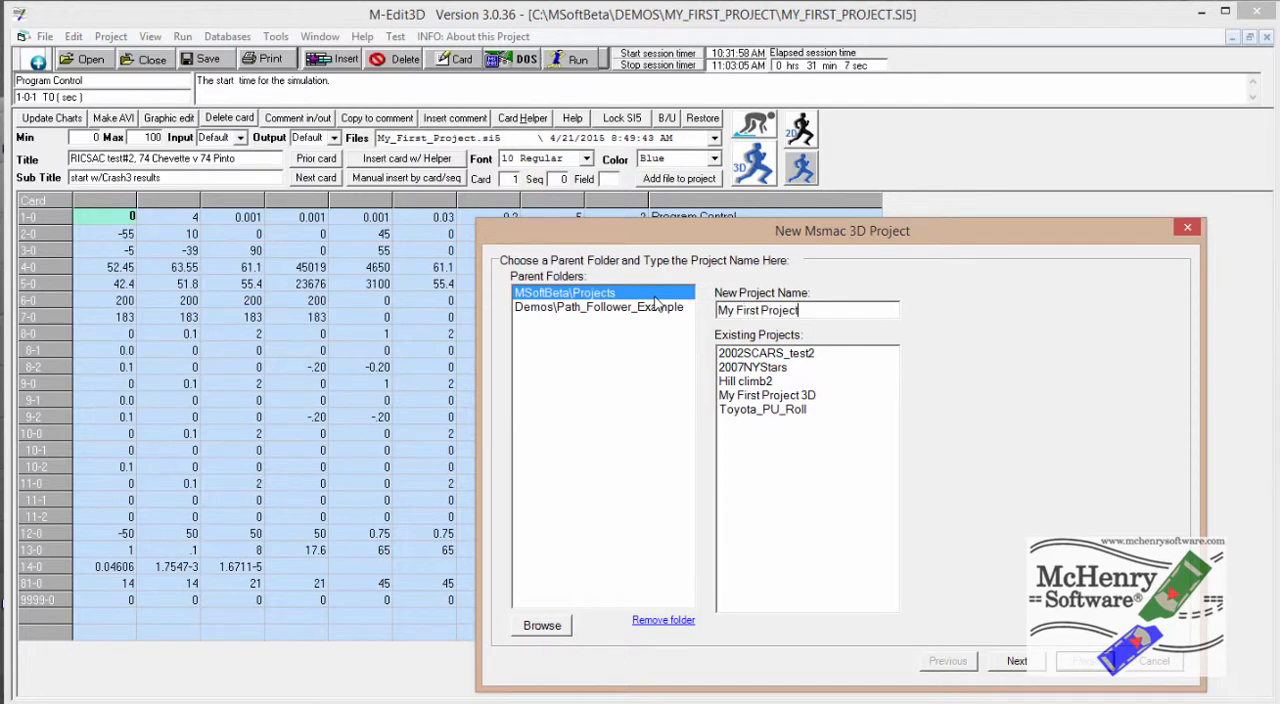
click(1010, 661)
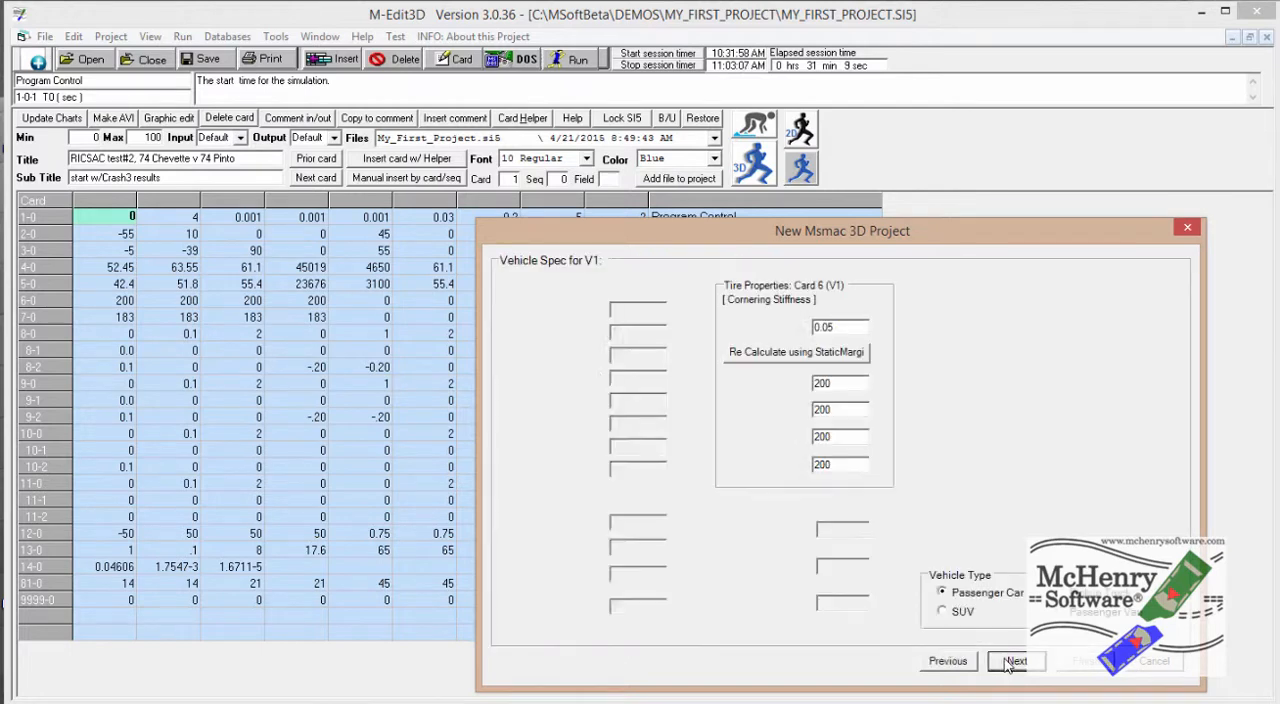
Load the 2008 Ford Crown Victoria specification from the database for vehicle 1 and set its occupant and cargo weight to 200
click(1040, 528)
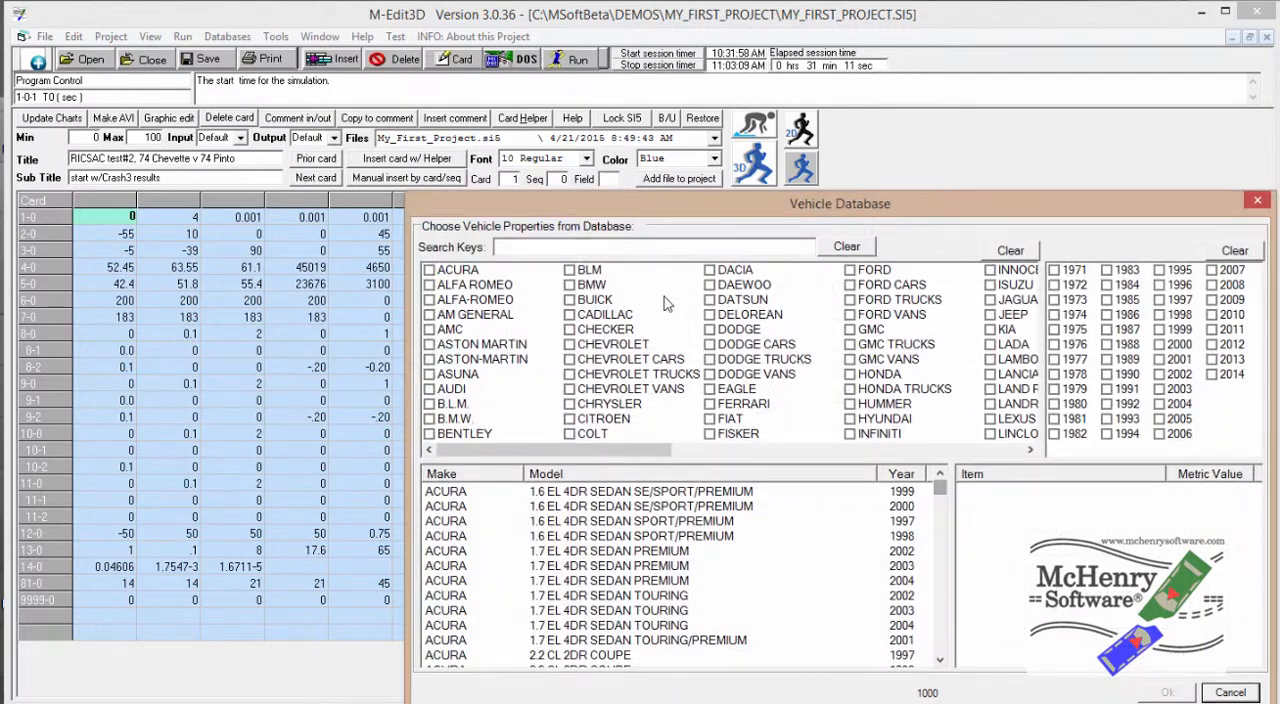
click(581, 247)
text(c)
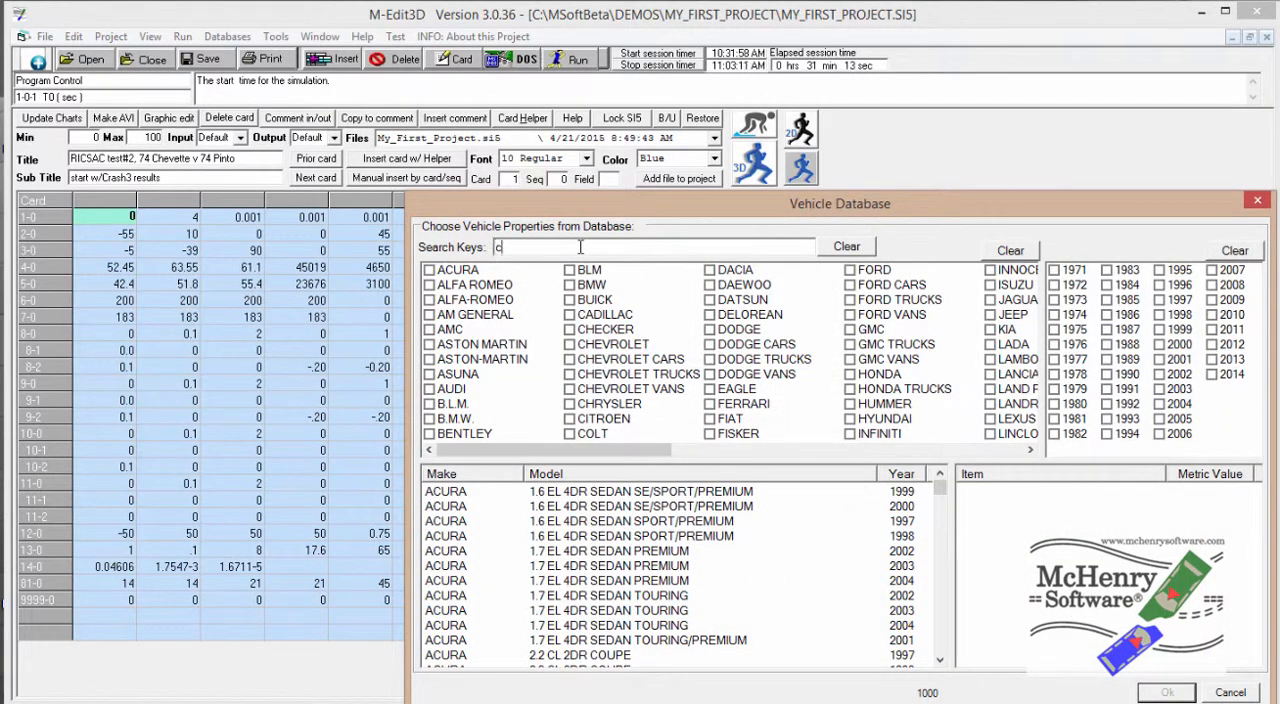
text(rown)
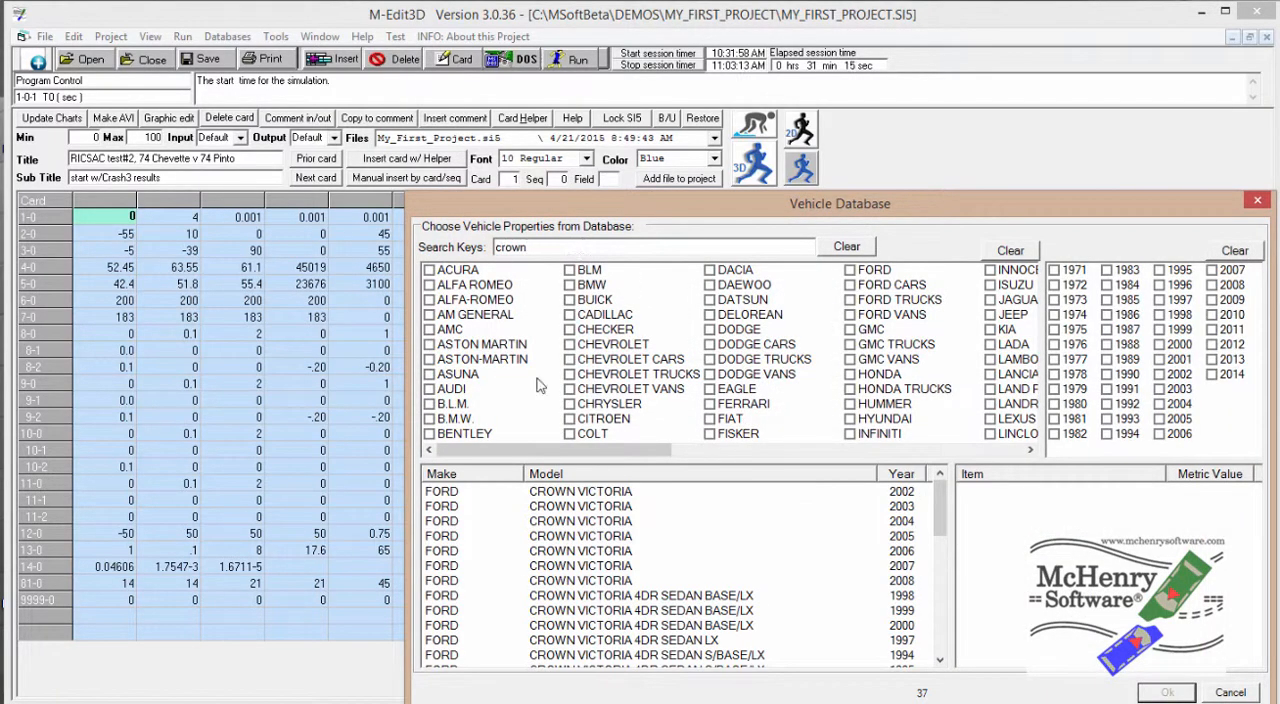
click(900, 581)
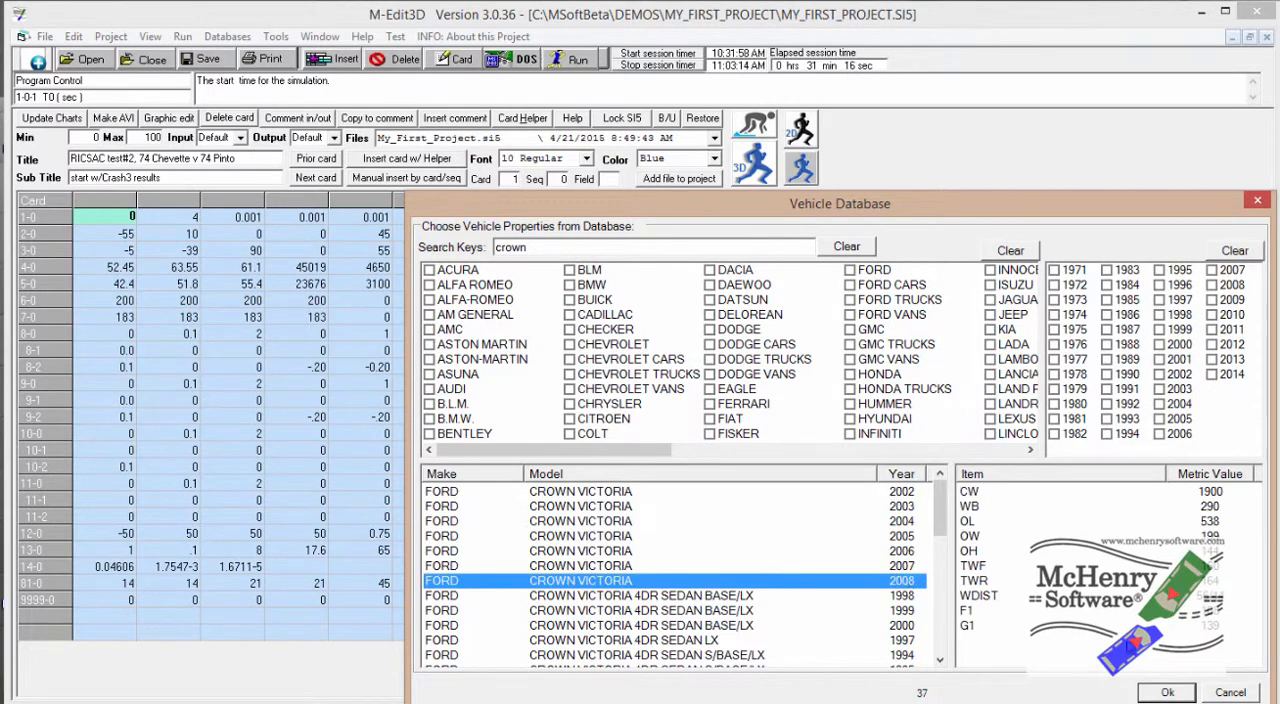
click(1168, 692)
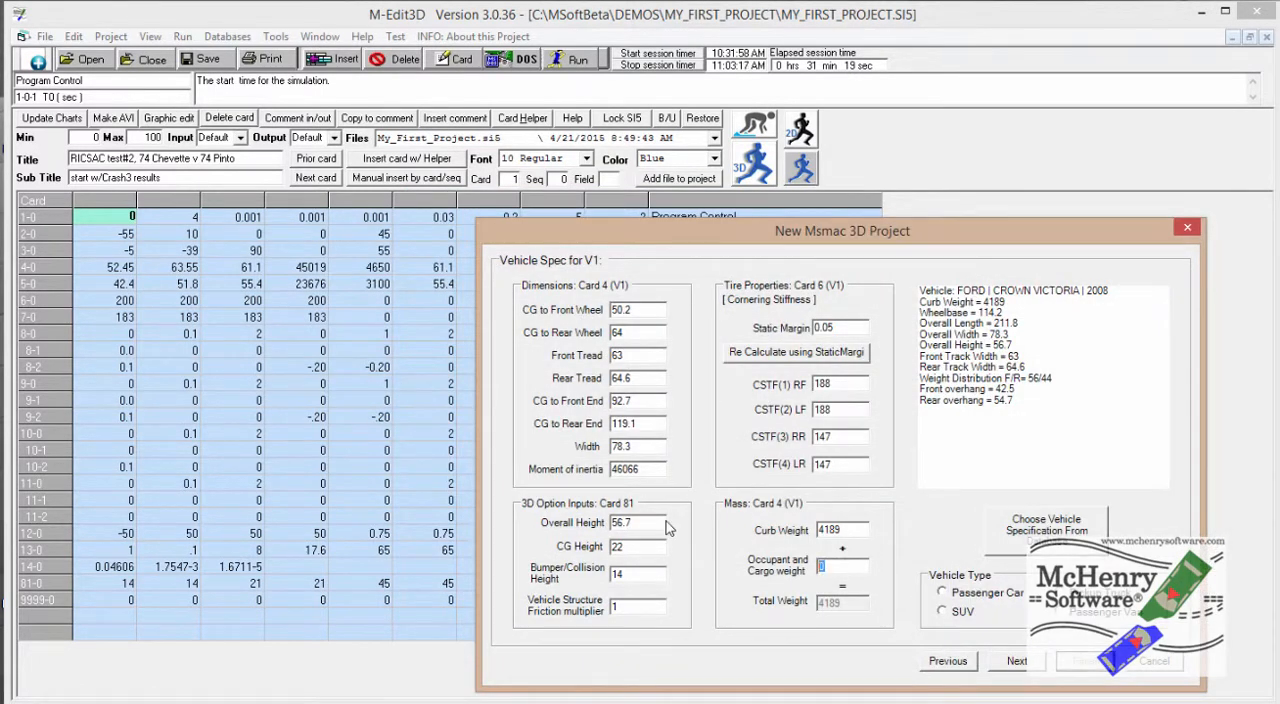
text(200)
click(1030, 662)
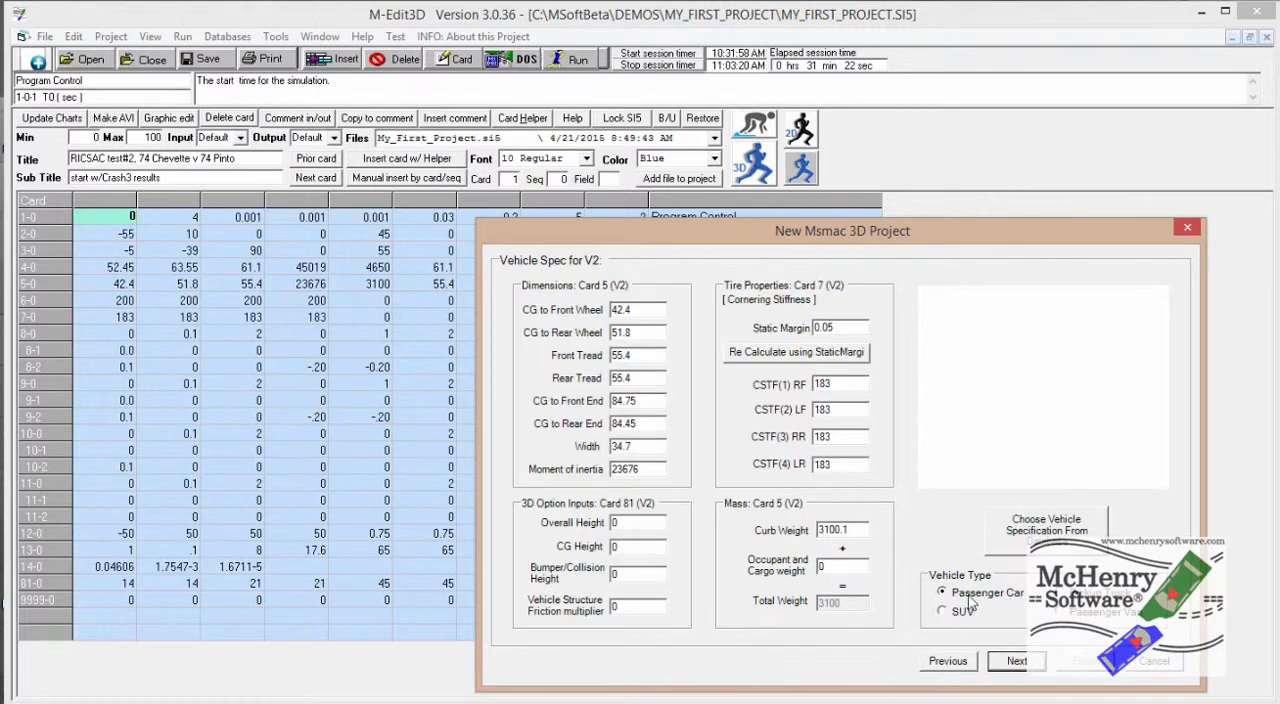
Load the 1997 Chevrolet Lumina 4DR Sedan BASE/LS/LTZ specification for vehicle 2 and set its occupant and cargo weight to 175
click(1046, 525)
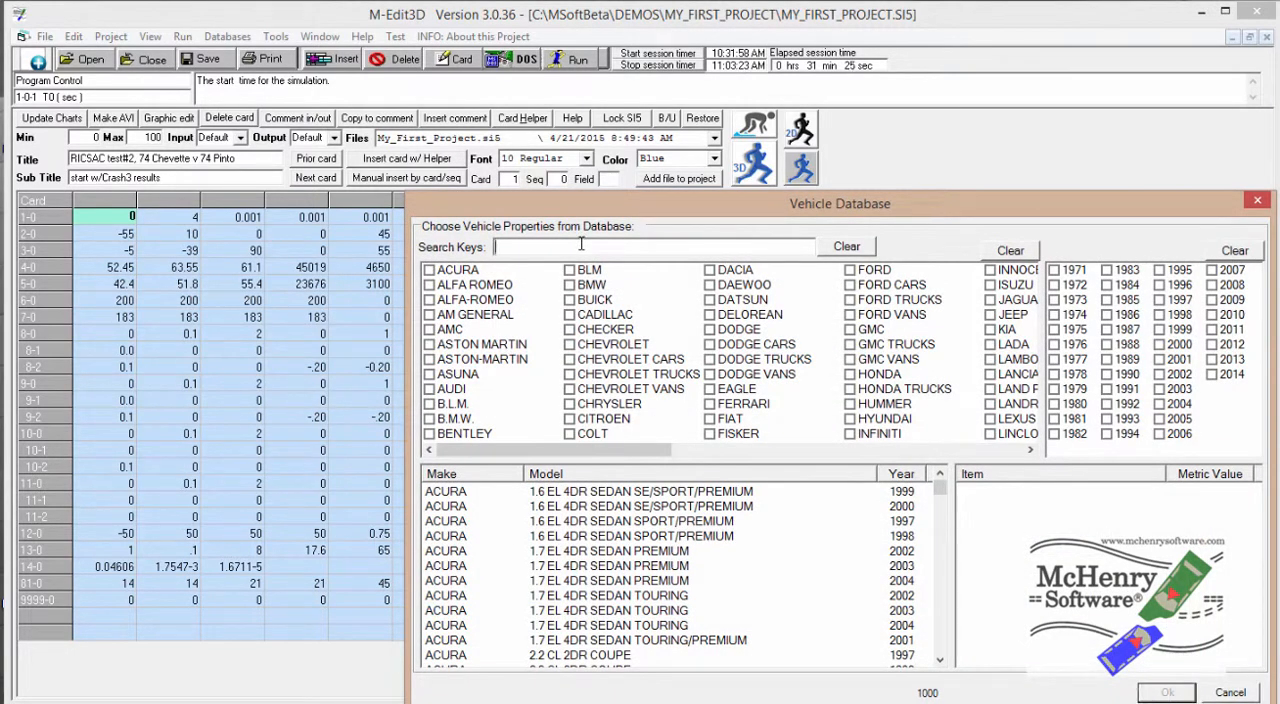
text(lumina)
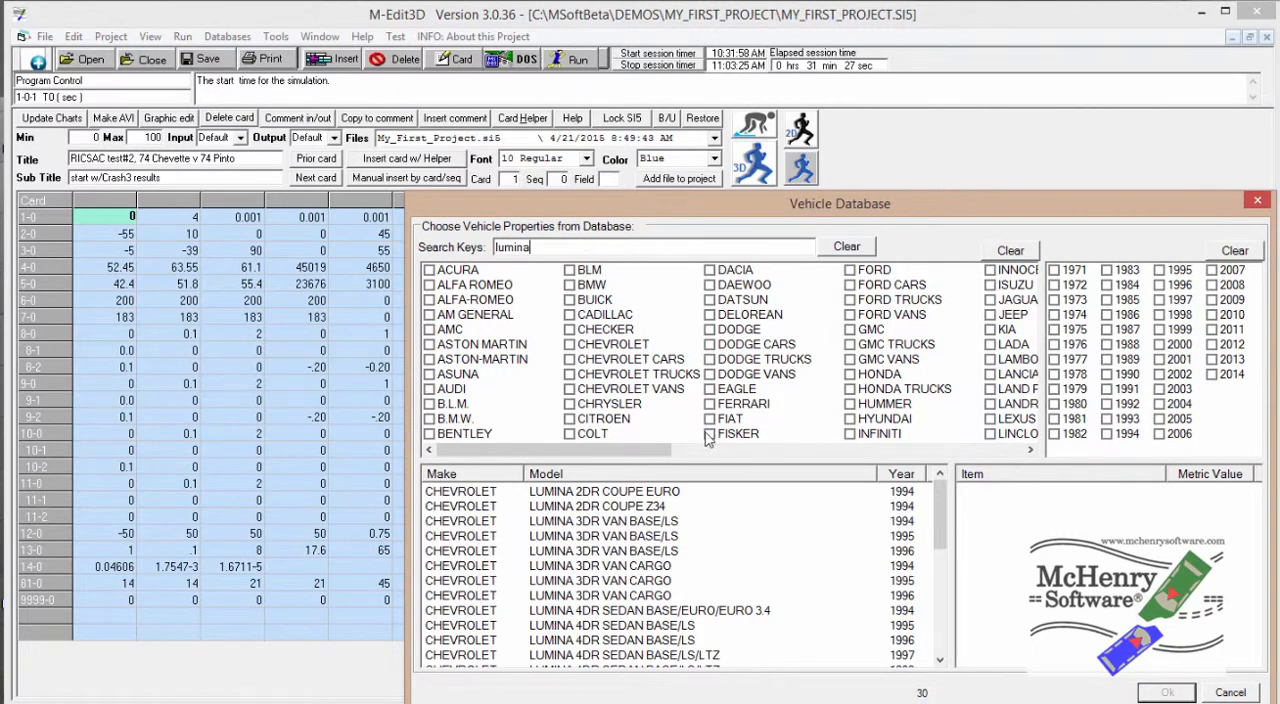
click(898, 656)
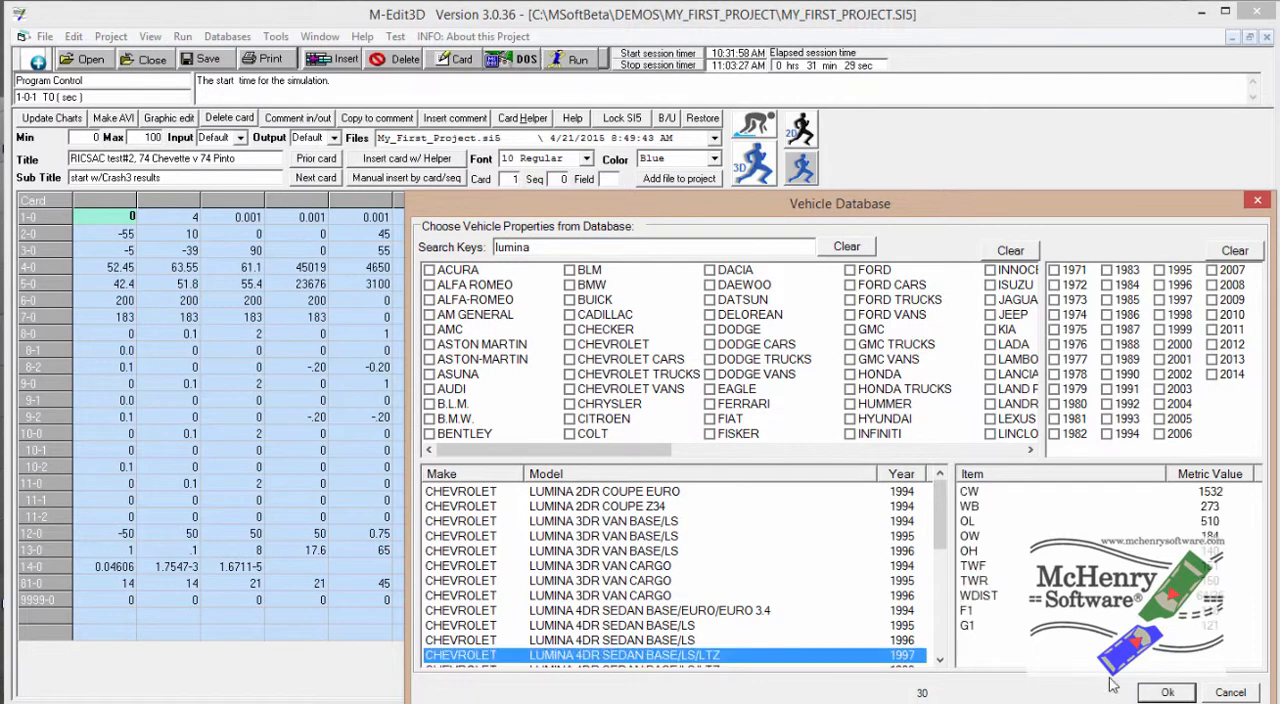
click(1152, 692)
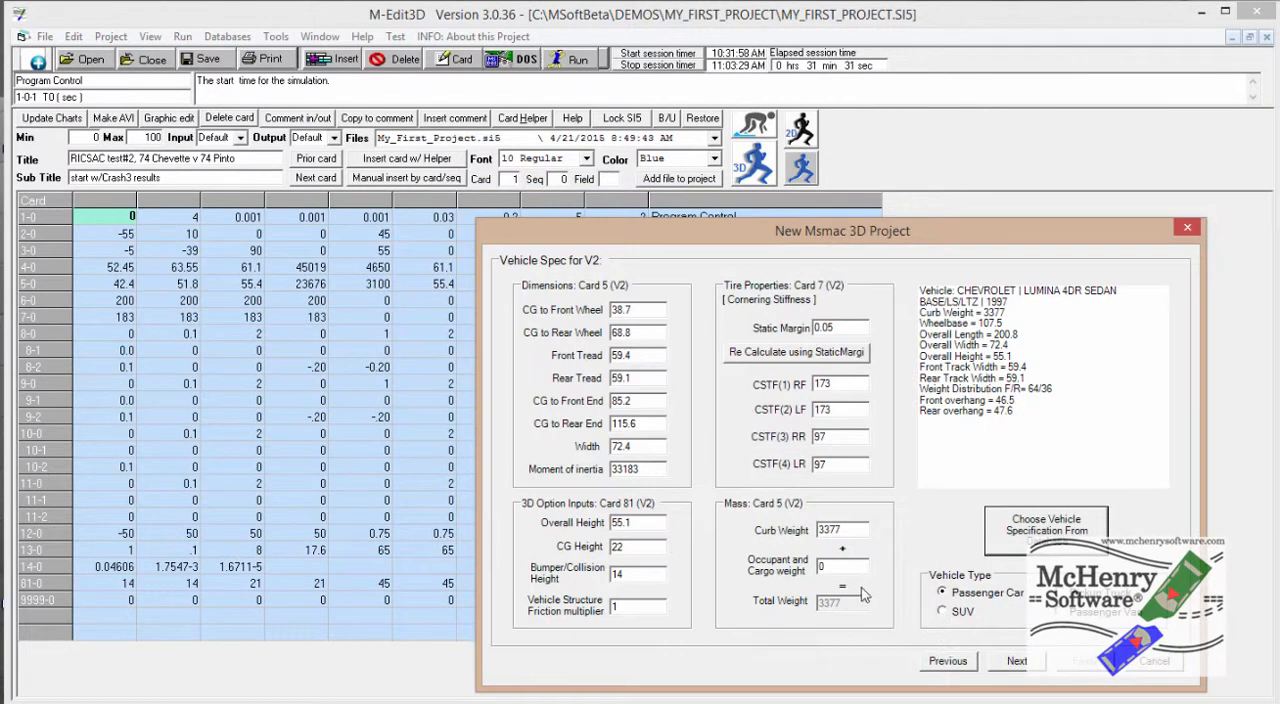
click(828, 563)
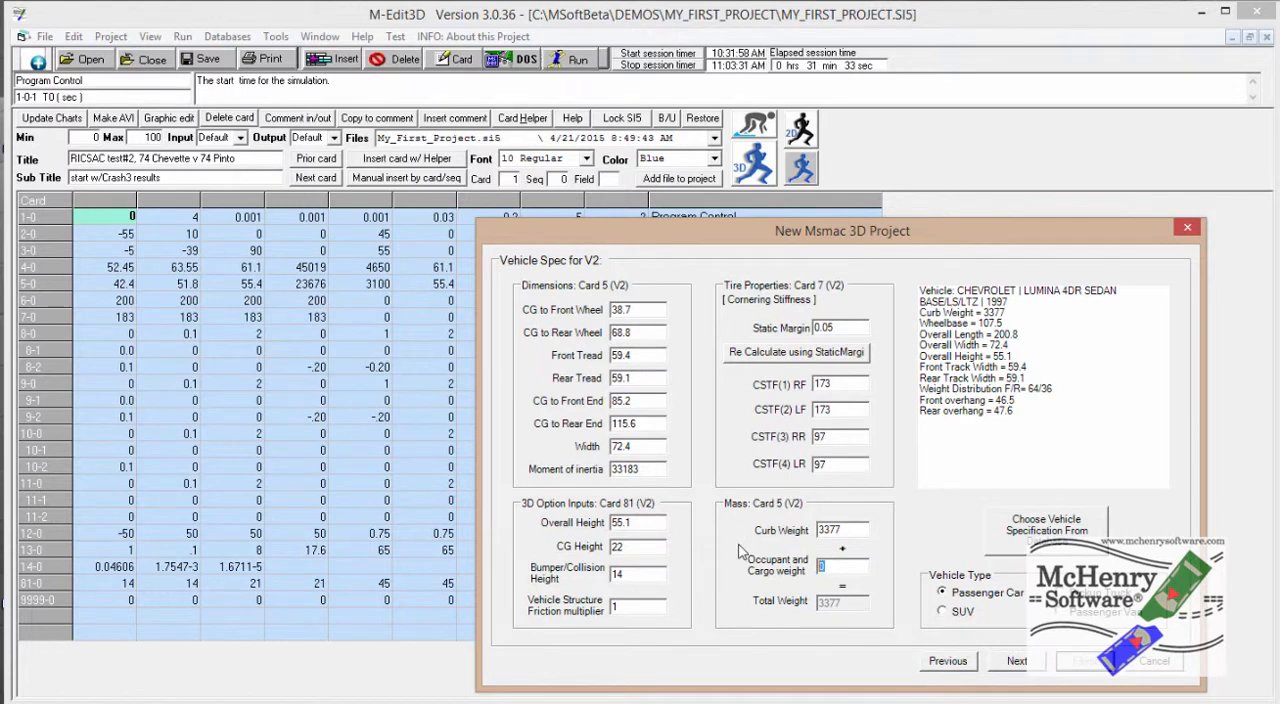
text(175)
click(1012, 662)
Turn off the default vehicle models and default ground image, and assign Ford_CrownVic.M3D as the vehicle 1 model
click(570, 289)
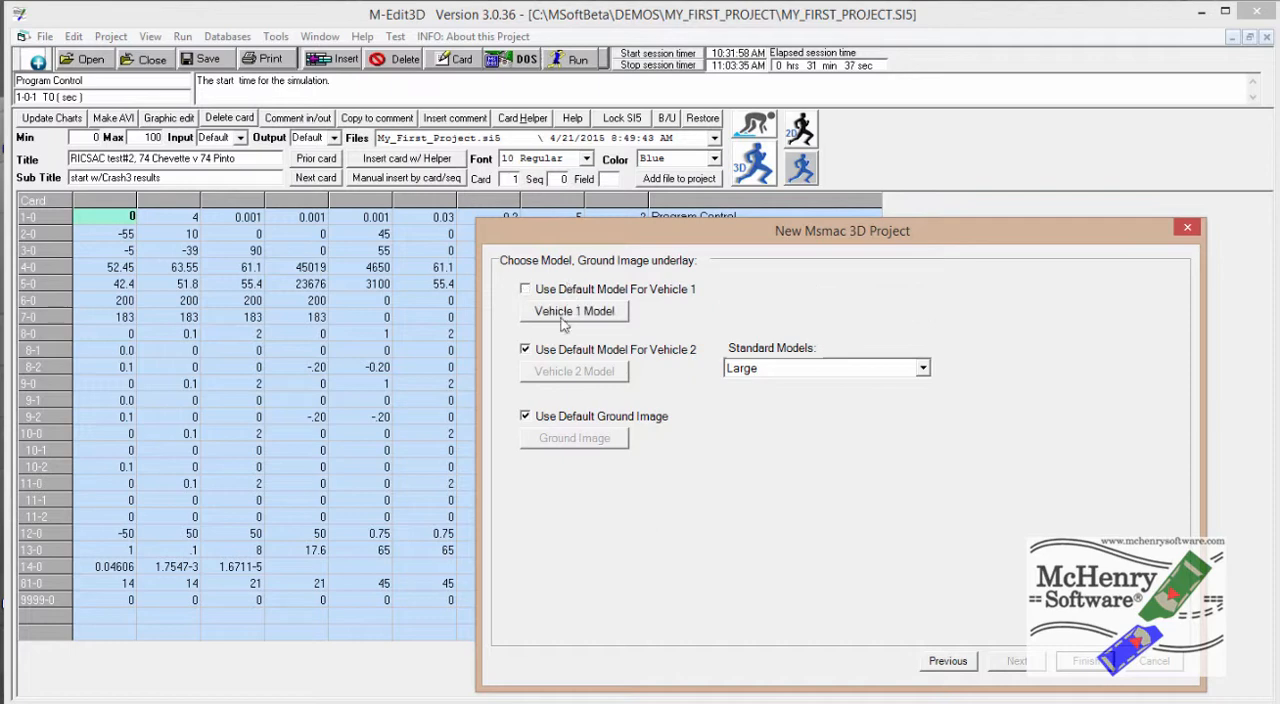
click(526, 349)
click(587, 418)
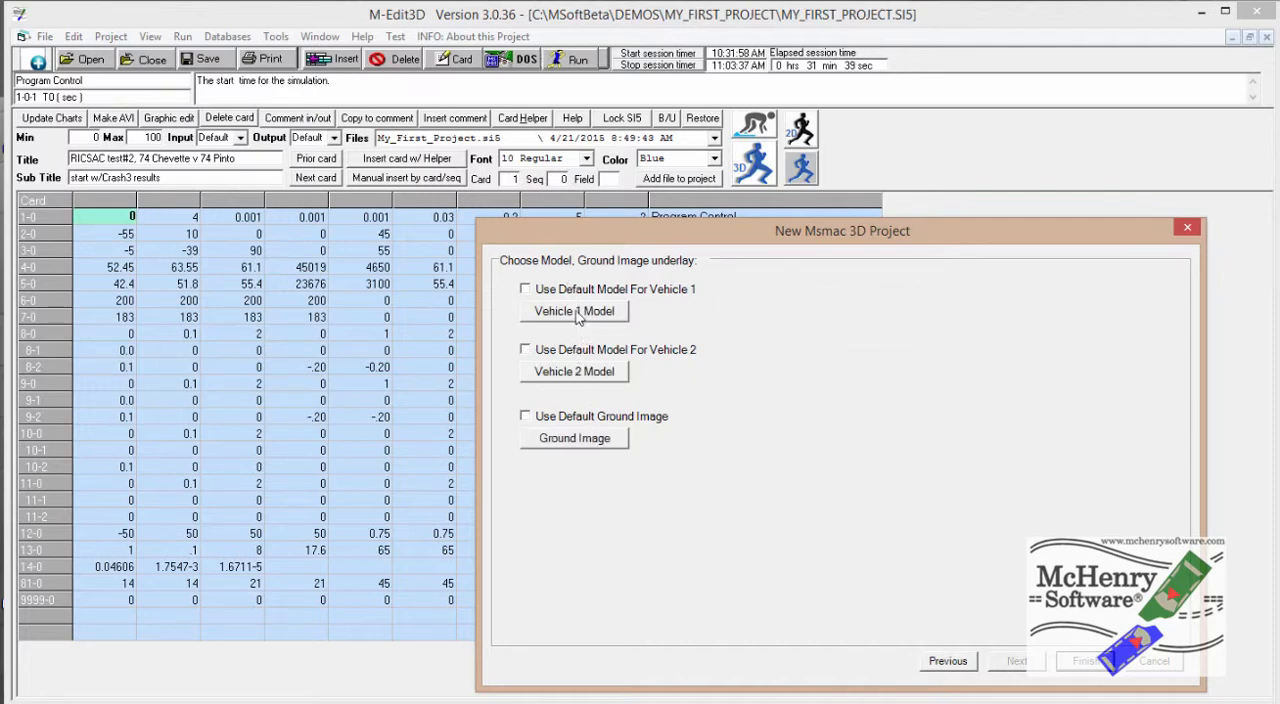
click(577, 313)
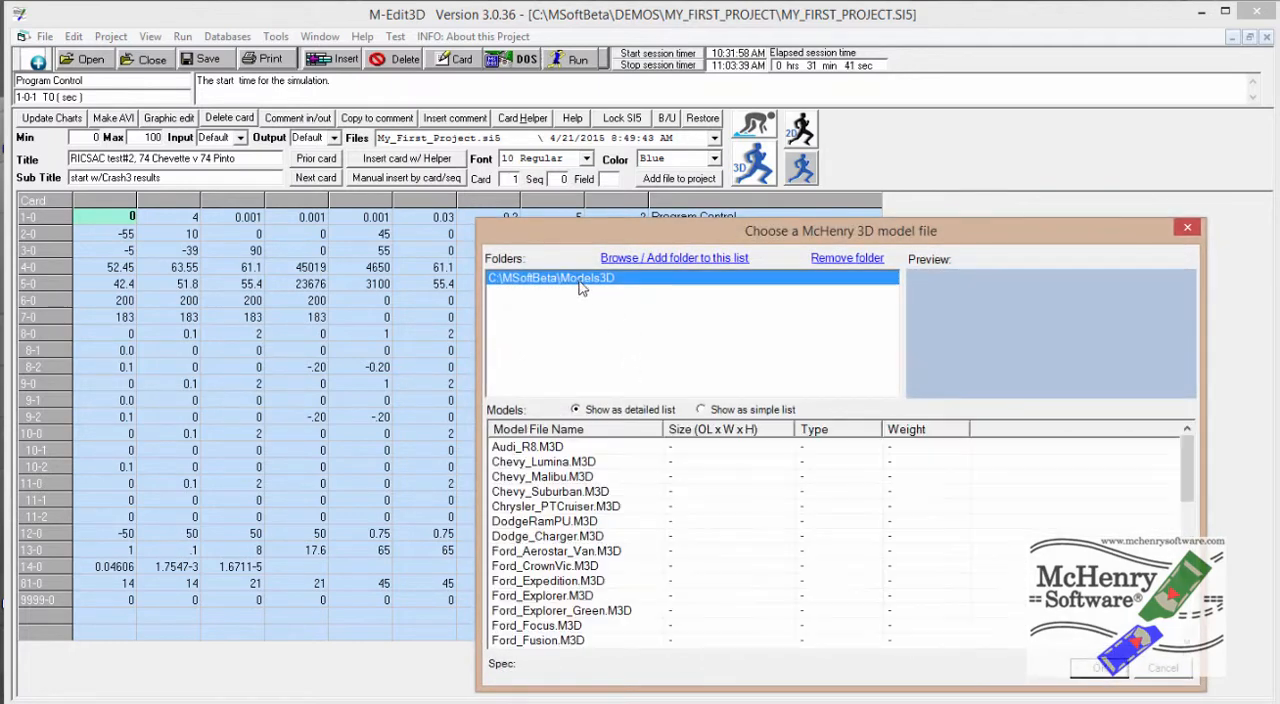
click(540, 566)
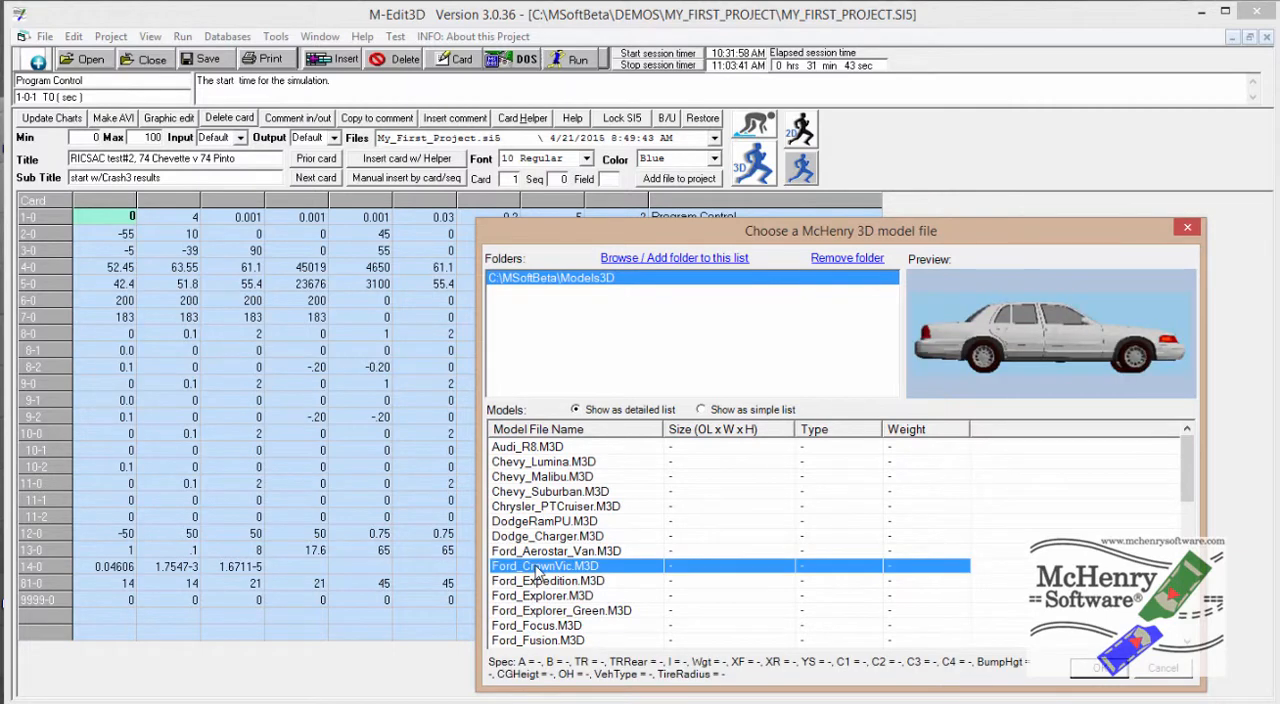
click(1094, 668)
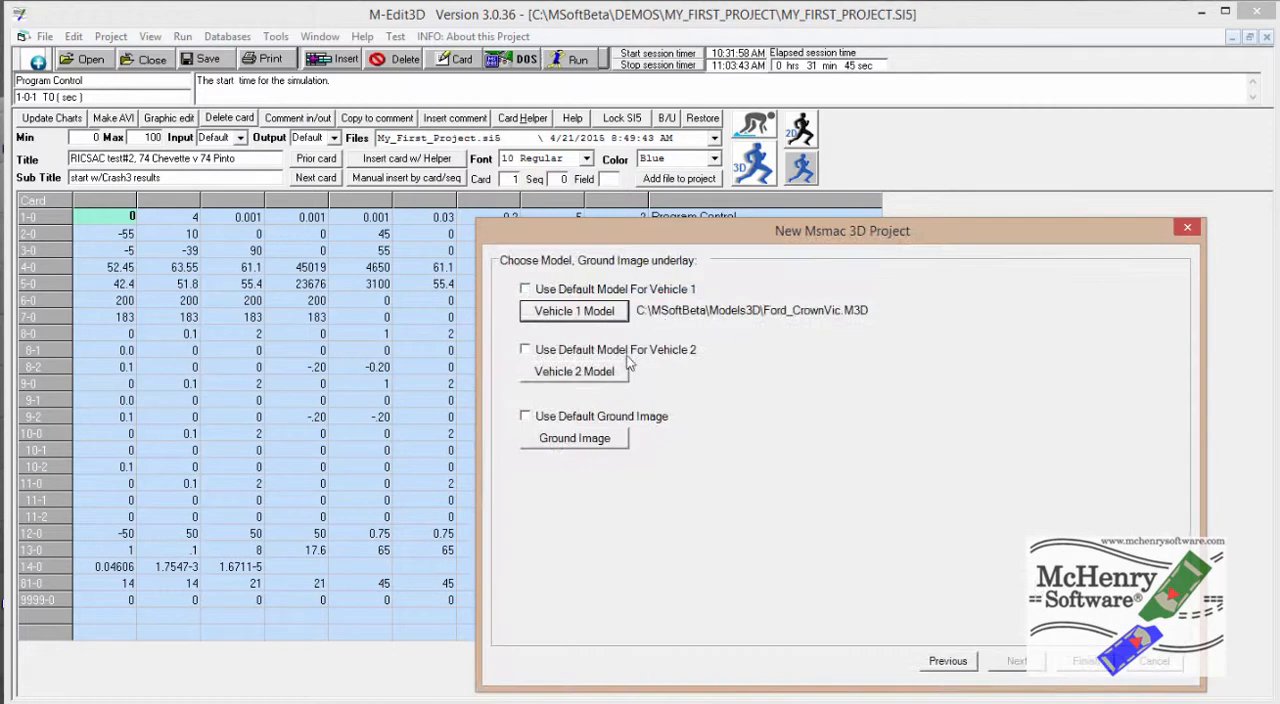
Assign Chevy_Lumina.M3D from the Models3D folder as the vehicle 2 model
click(577, 376)
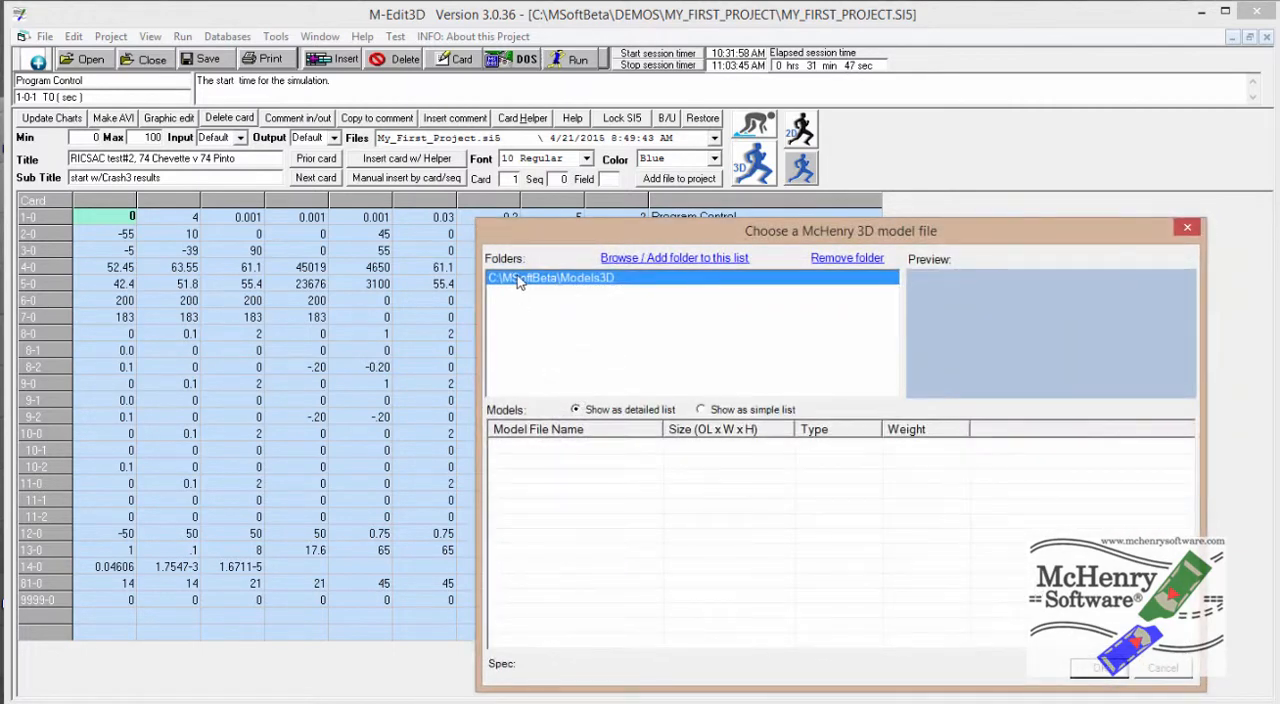
click(553, 463)
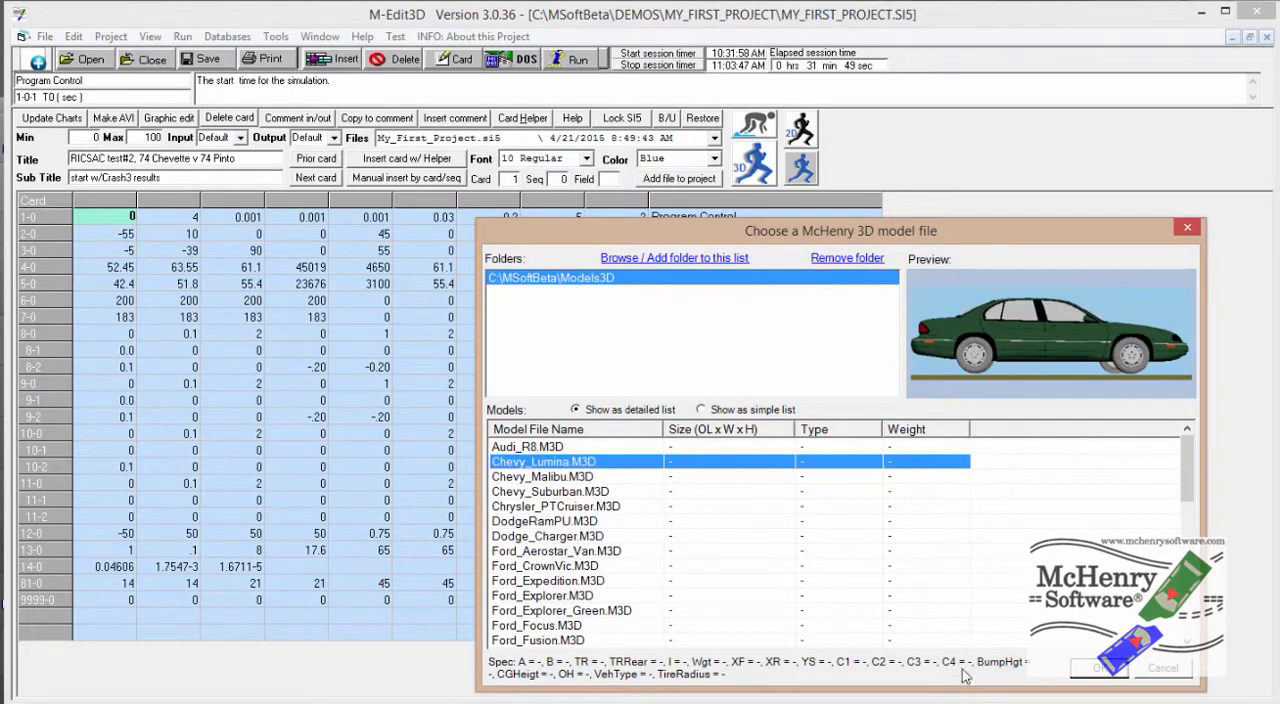
click(1095, 672)
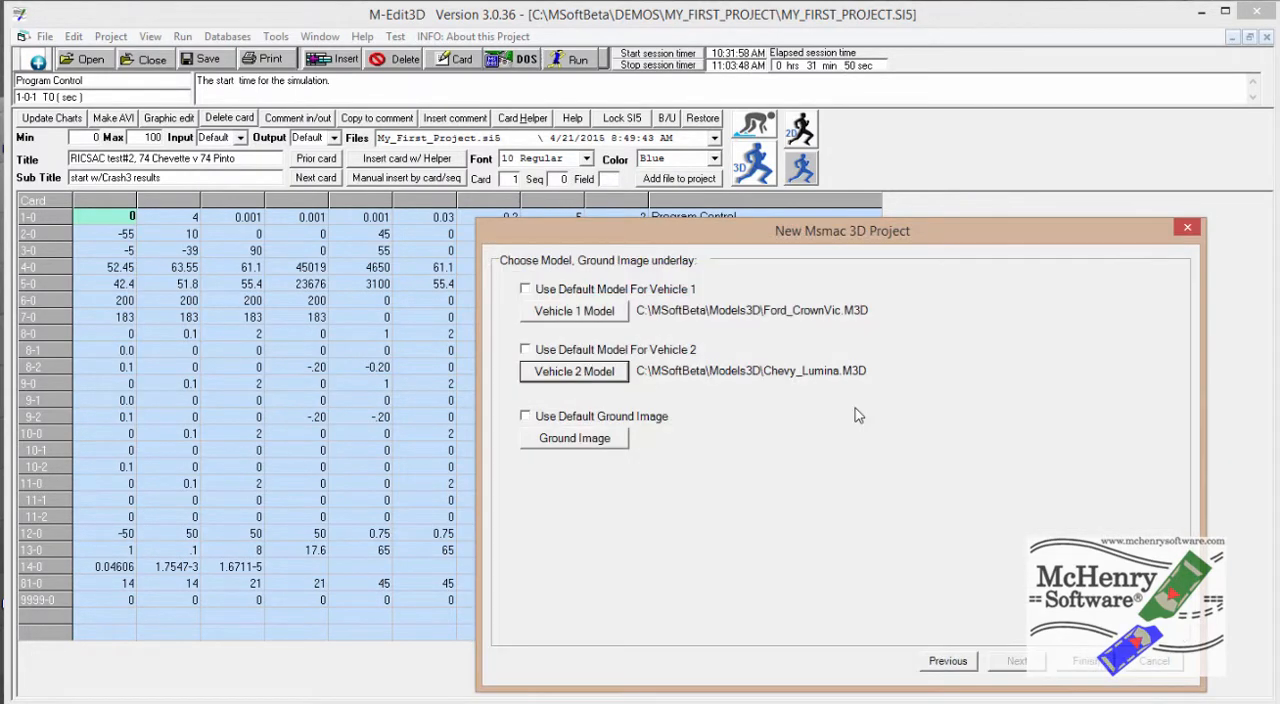
Use 4 lane intersection.jpg as the ground image and finish the new project wizard
click(560, 440)
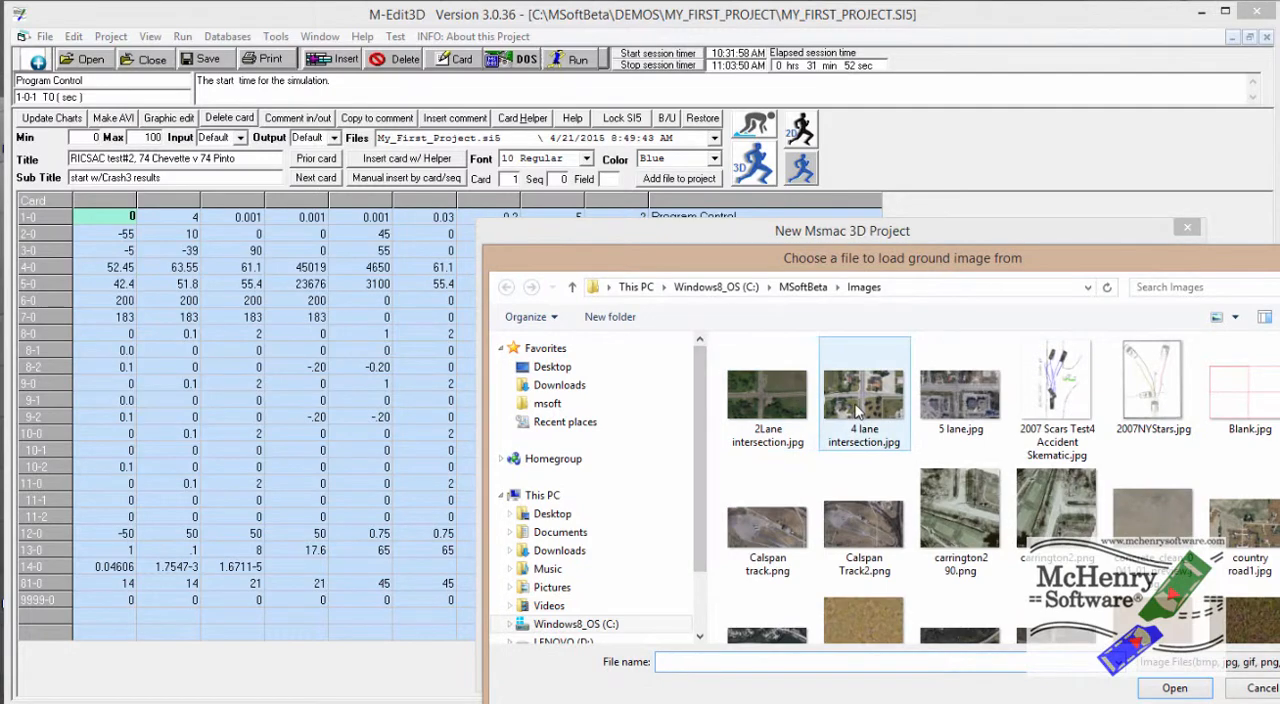
click(856, 400)
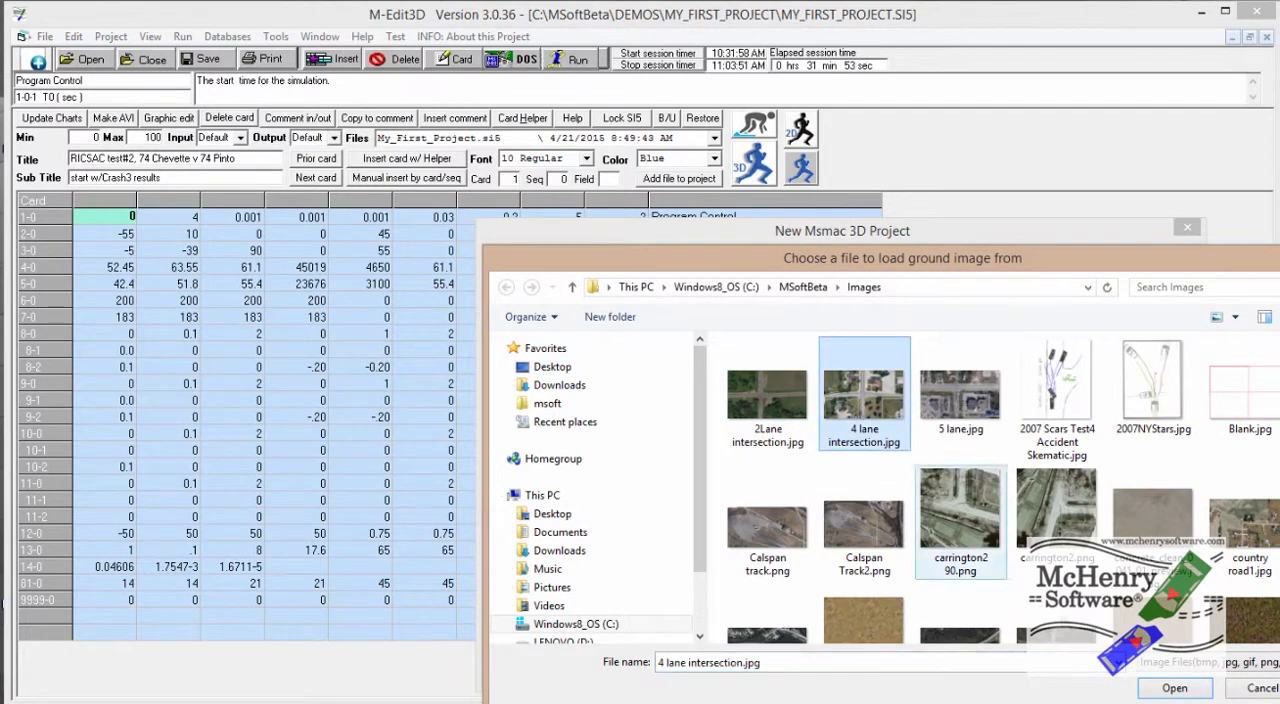
click(1172, 688)
click(1080, 662)
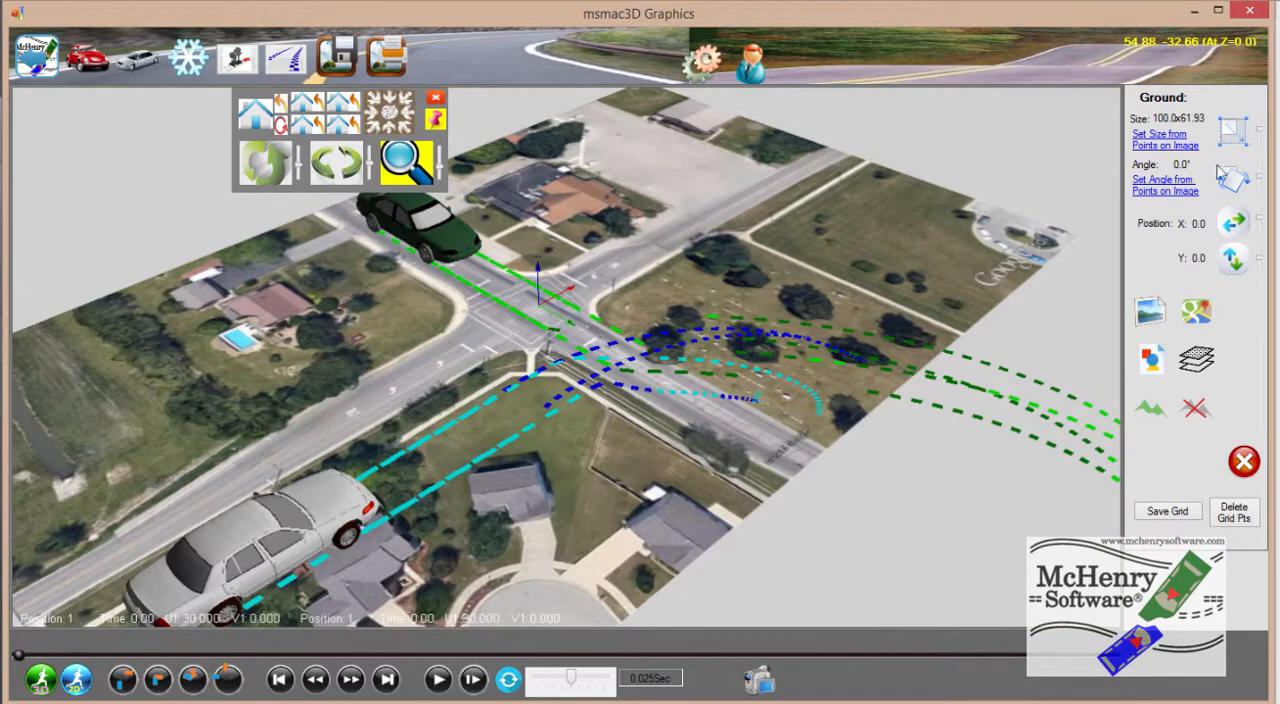
Scale the ground image from two points across the road, curb to curb just before the intersection, with a distance of 30
click(1153, 147)
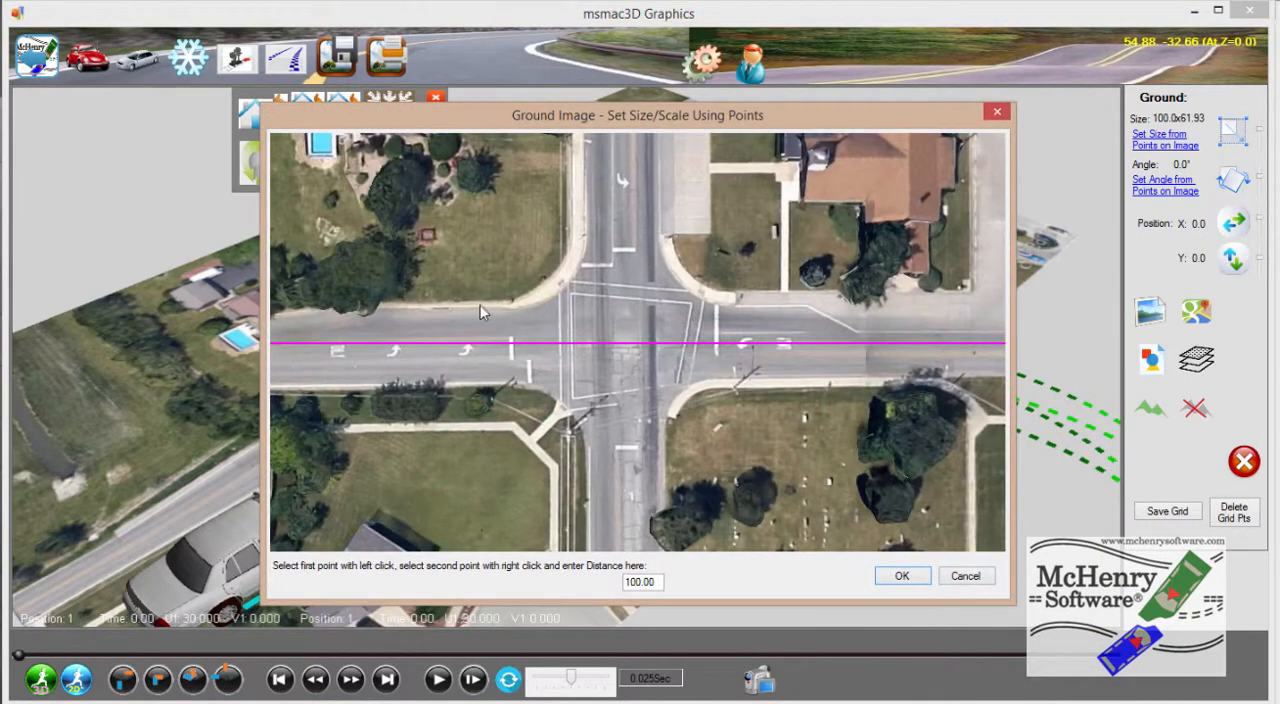
scroll(484, 320, up, 2)
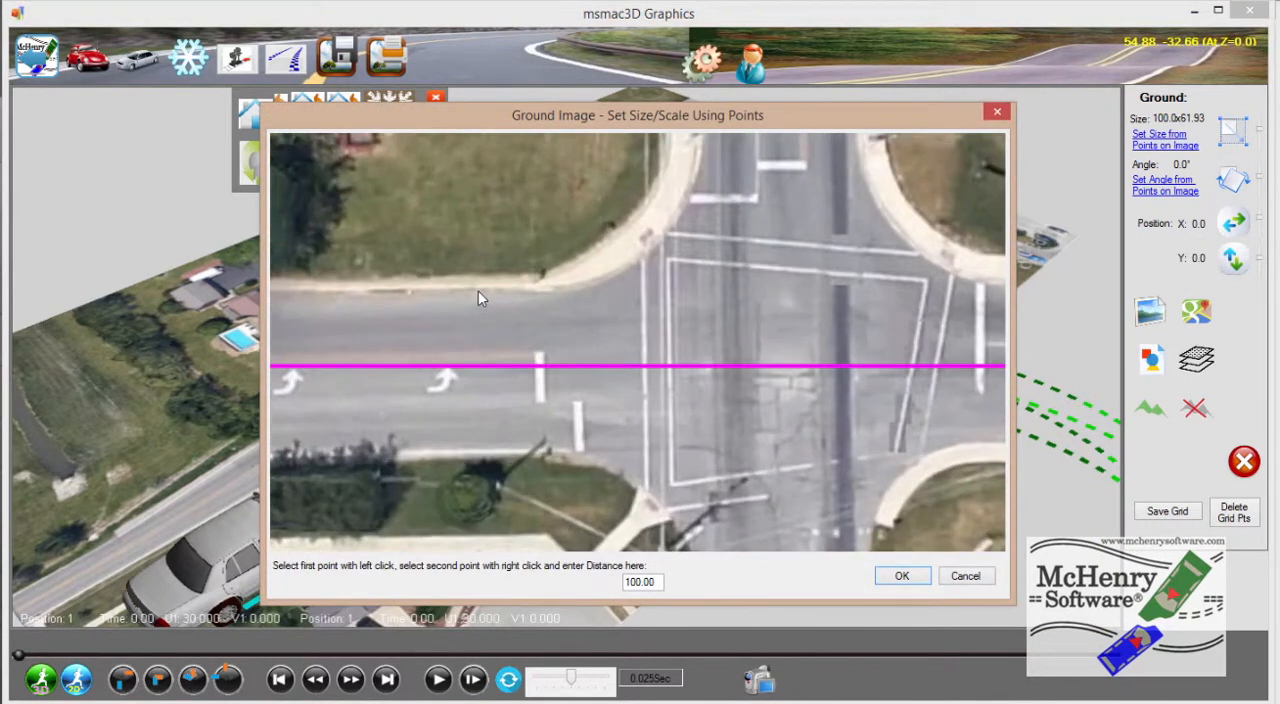
click(478, 291)
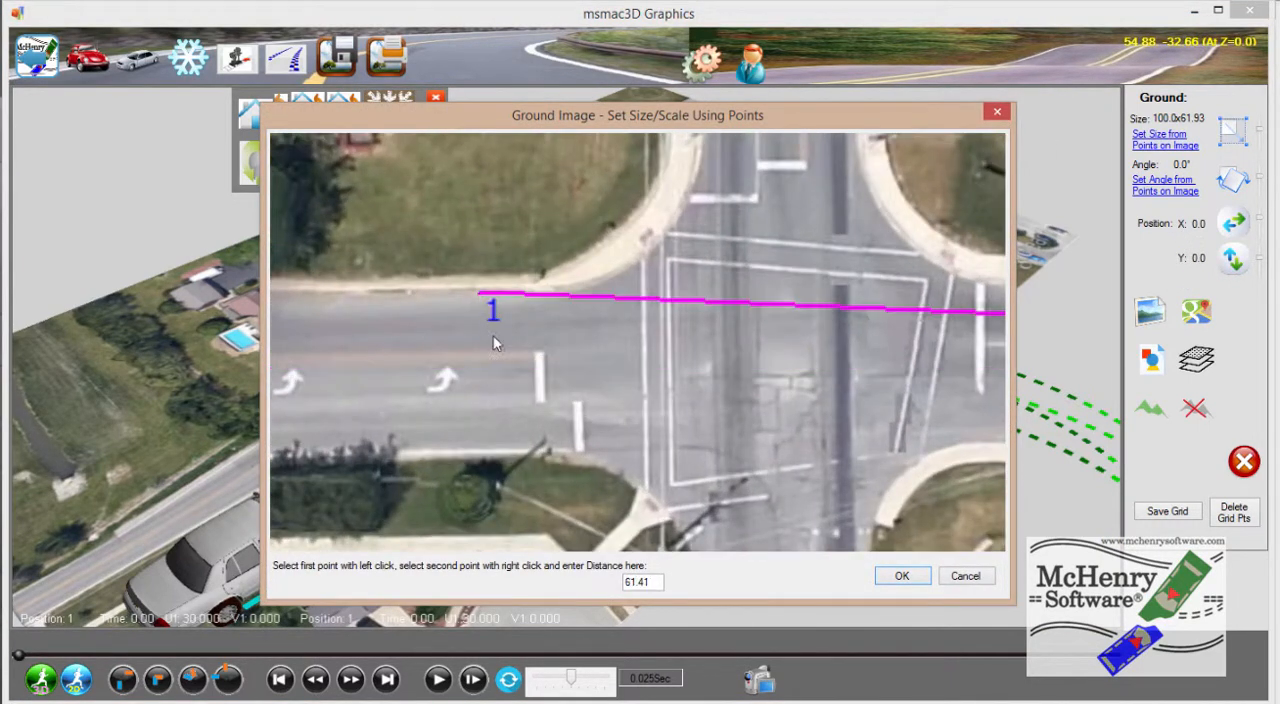
right_click(490, 456)
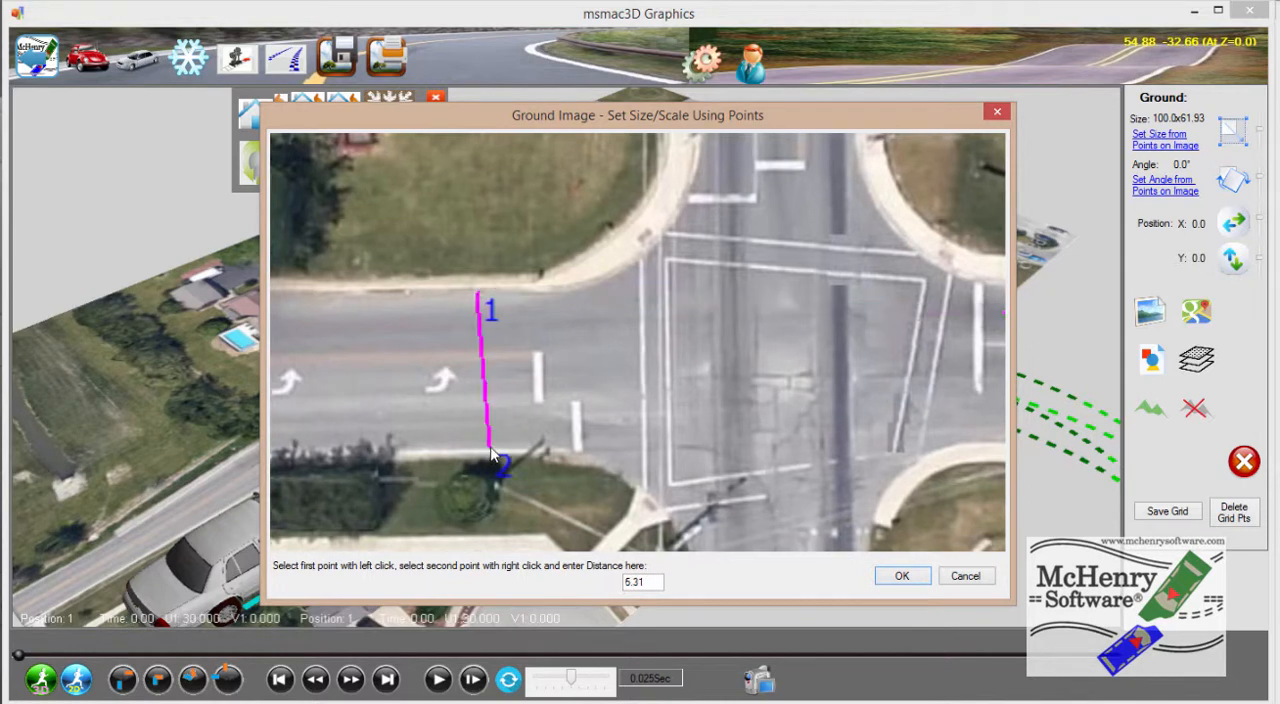
drag(651, 587, 540, 540)
text(30)
key(Return)
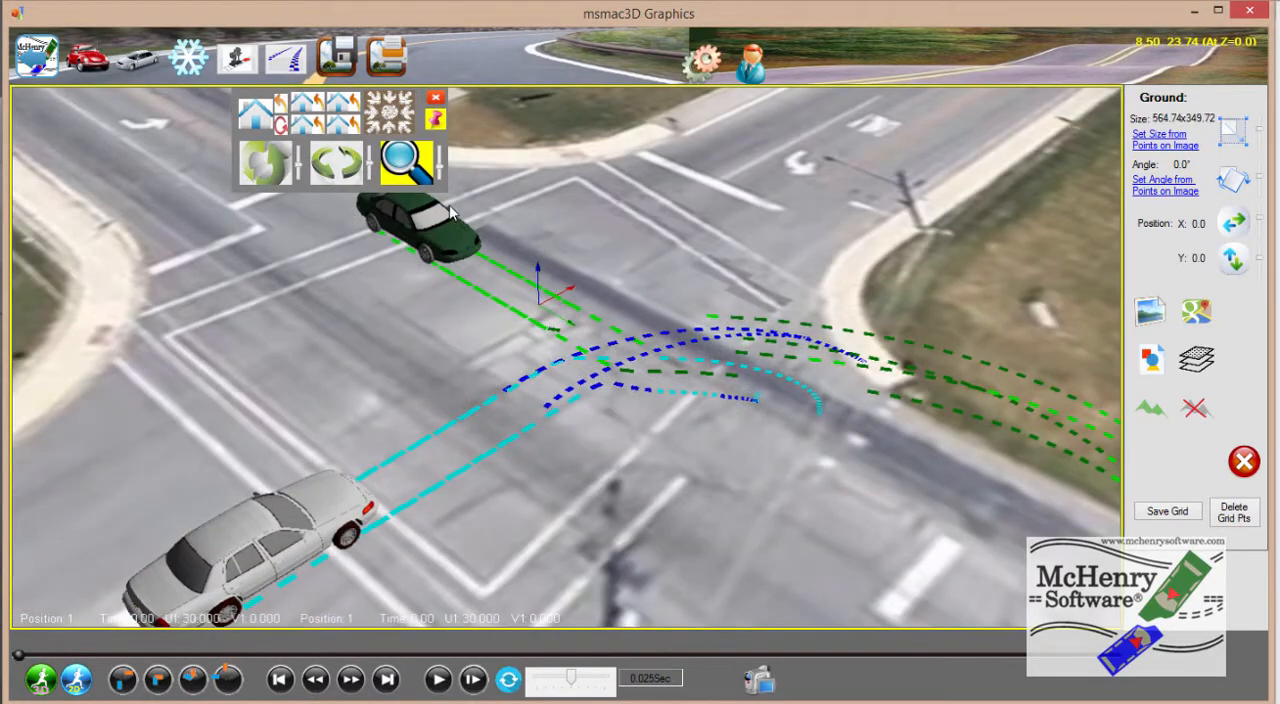
Open the ground elevation editor and draw elevation points along the curb of the cemetery corner, out to the image edges on both roads
scroll(374, 249, down, 6)
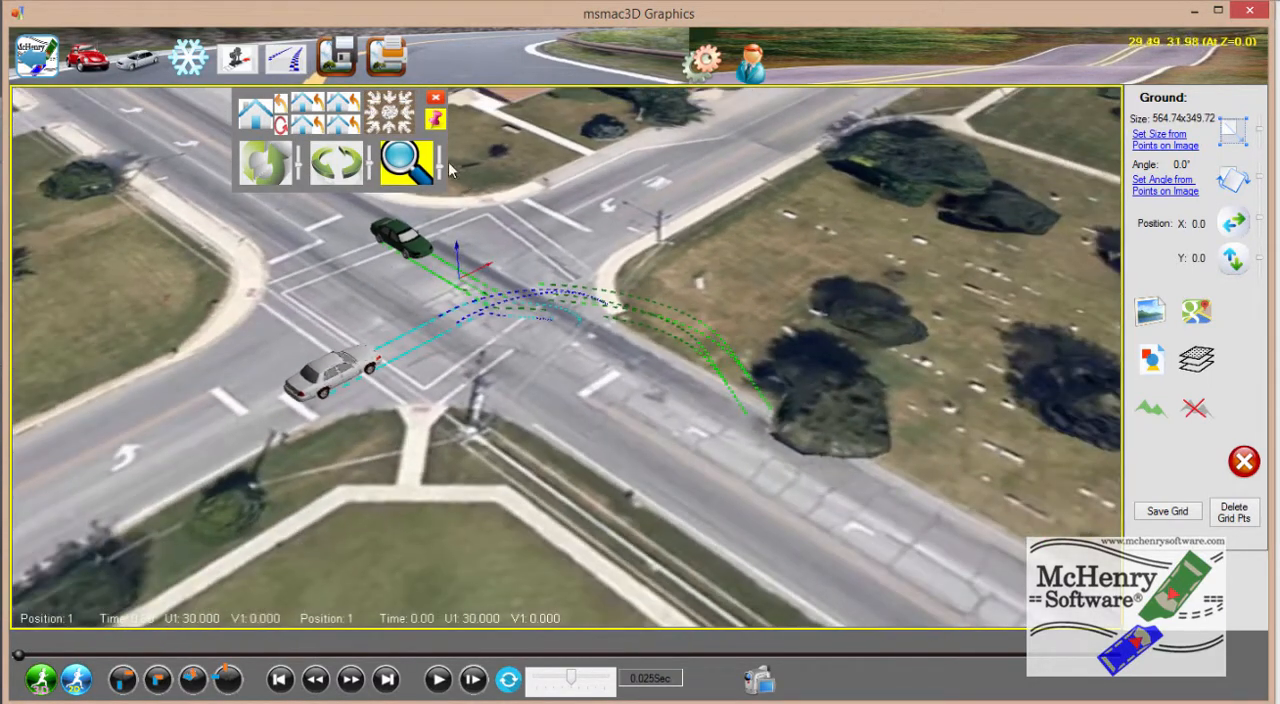
click(1153, 410)
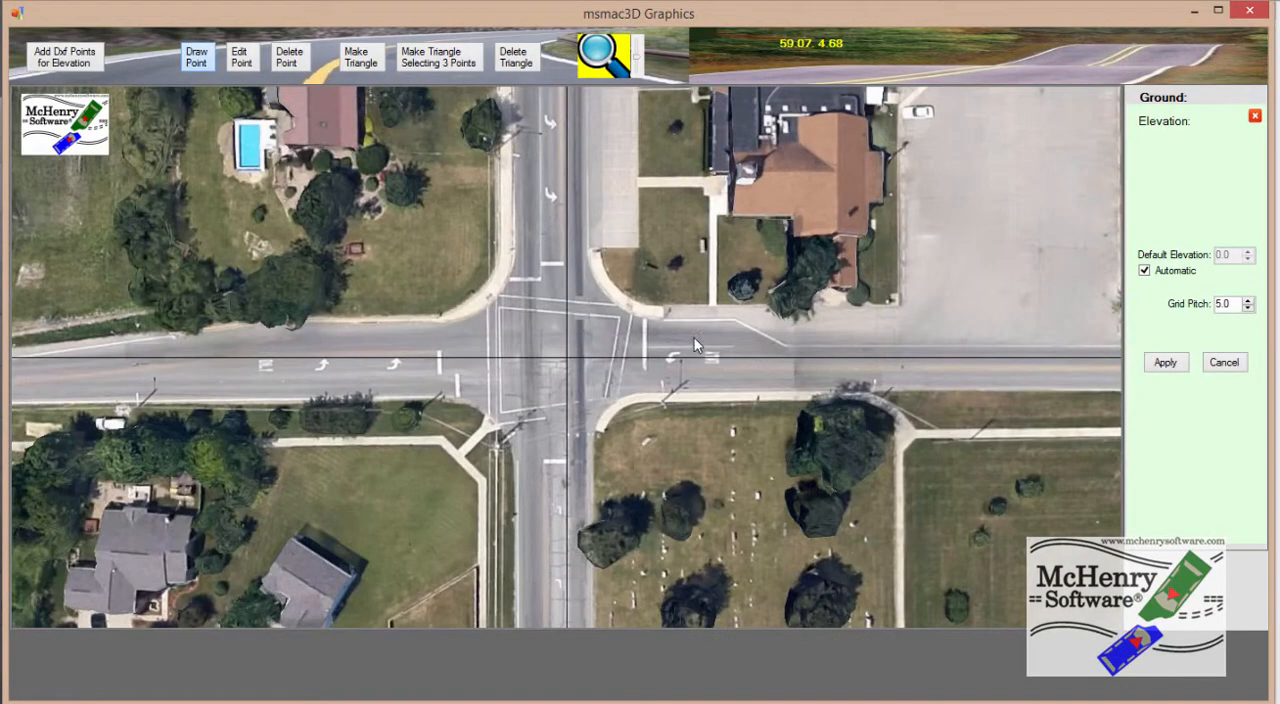
scroll(694, 338, down, 3)
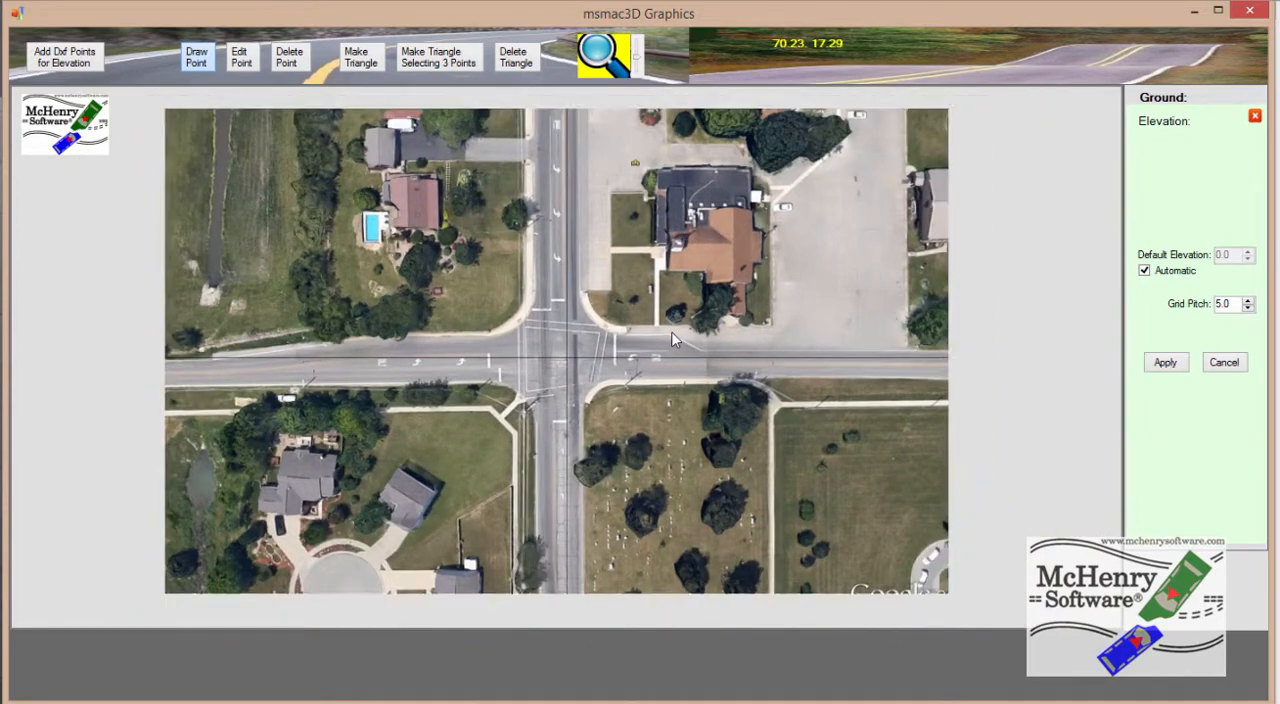
scroll(672, 340, down, 1)
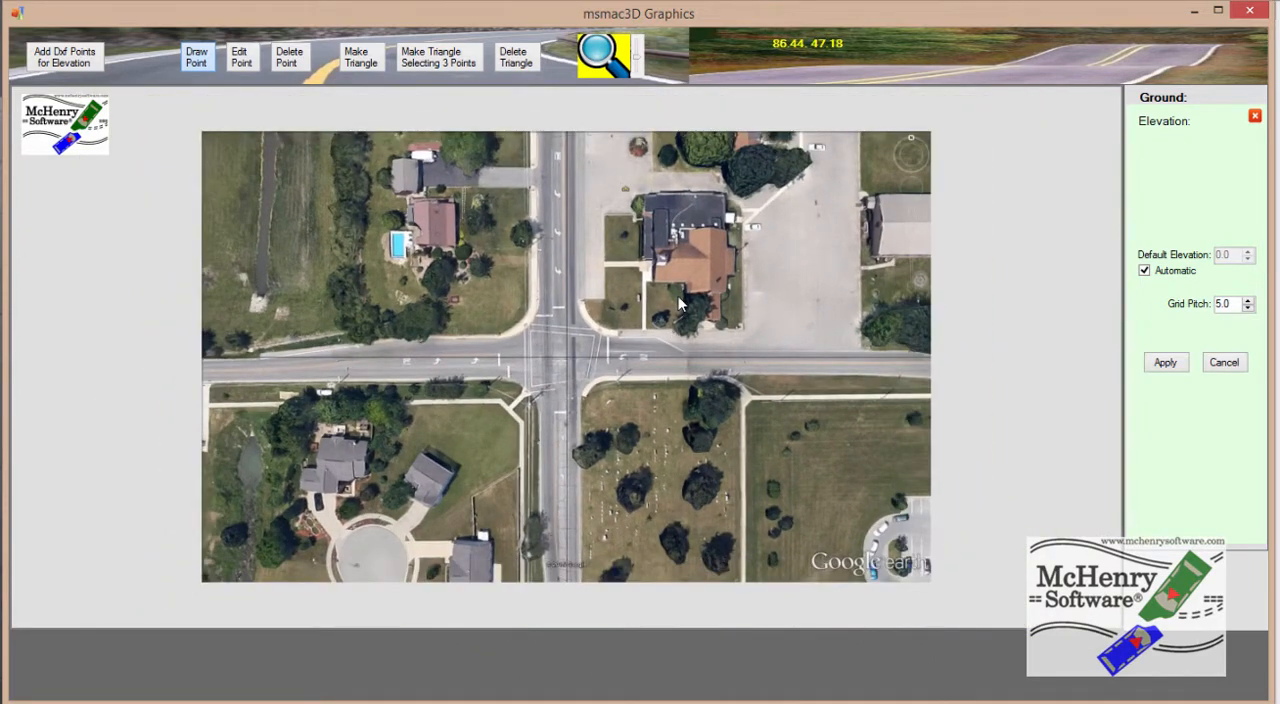
click(195, 60)
click(581, 577)
click(577, 403)
click(585, 381)
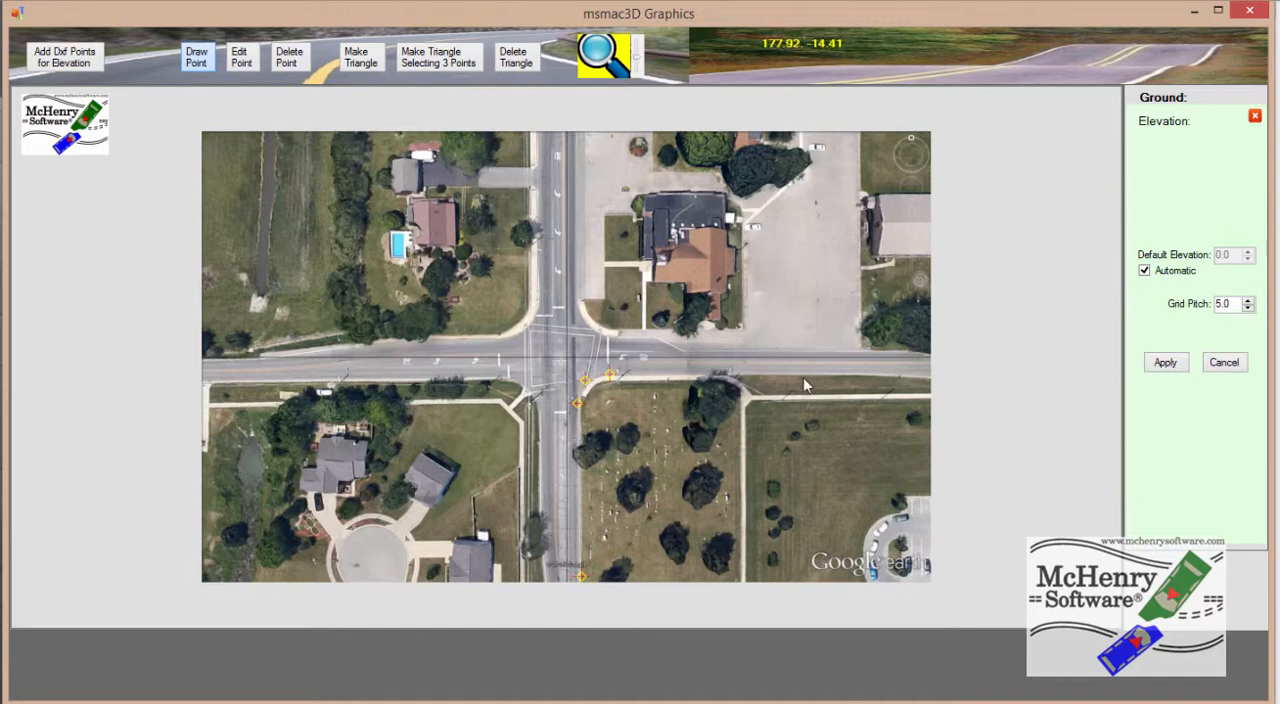
click(919, 372)
Draw a second row of elevation points inside the cemetery grass, parallel to the curb, plus one at each corner of the ground image
click(603, 424)
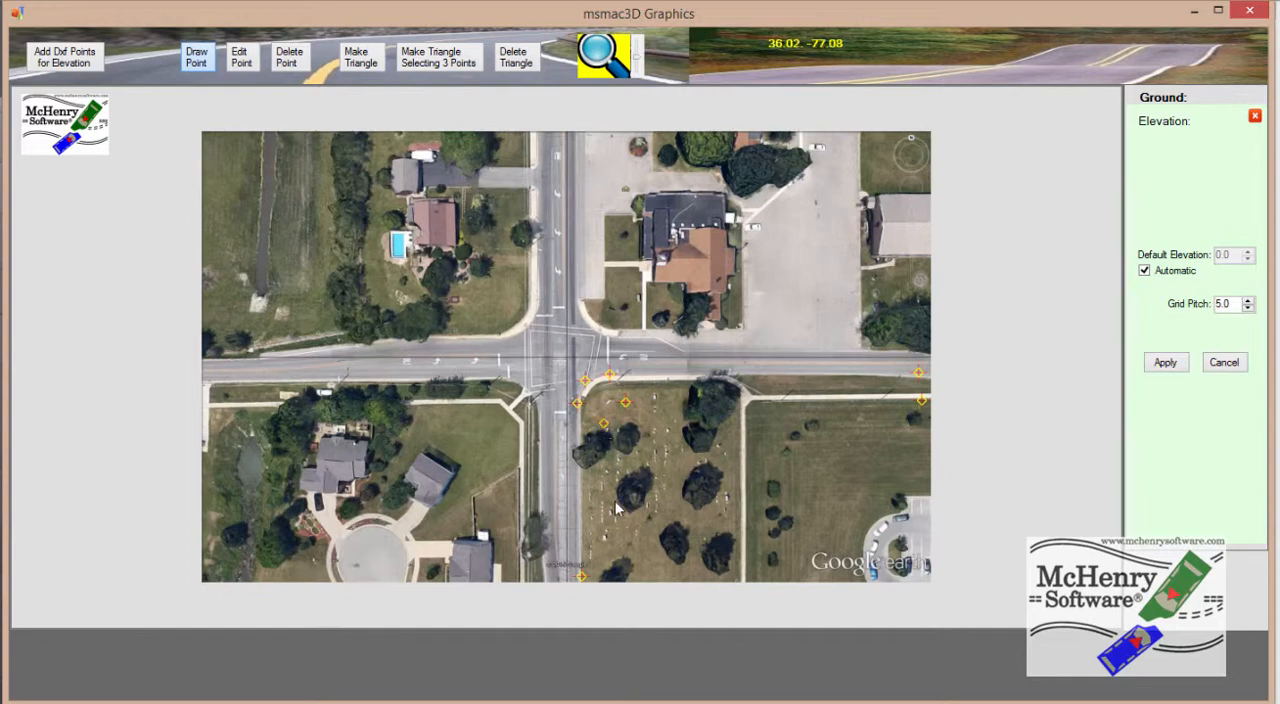
click(607, 572)
click(920, 571)
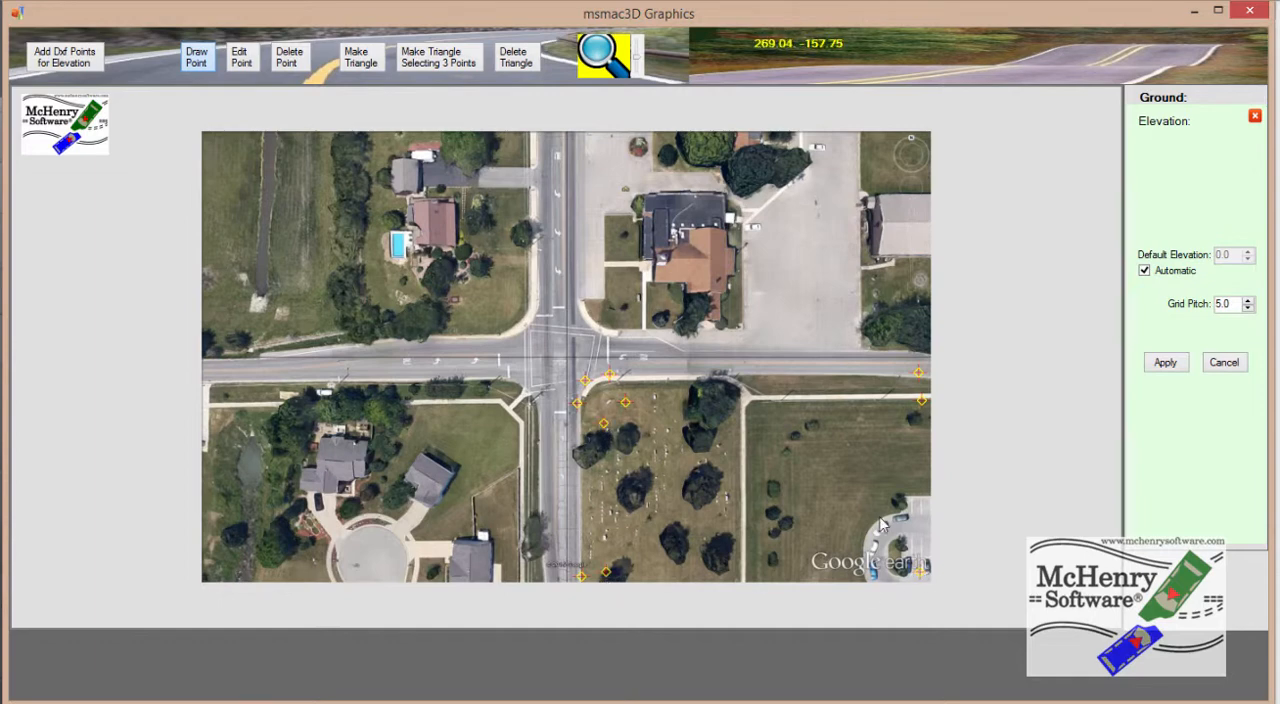
click(918, 139)
Set the Z elevation of the two inner grass points nearest the intersection to -10
click(243, 62)
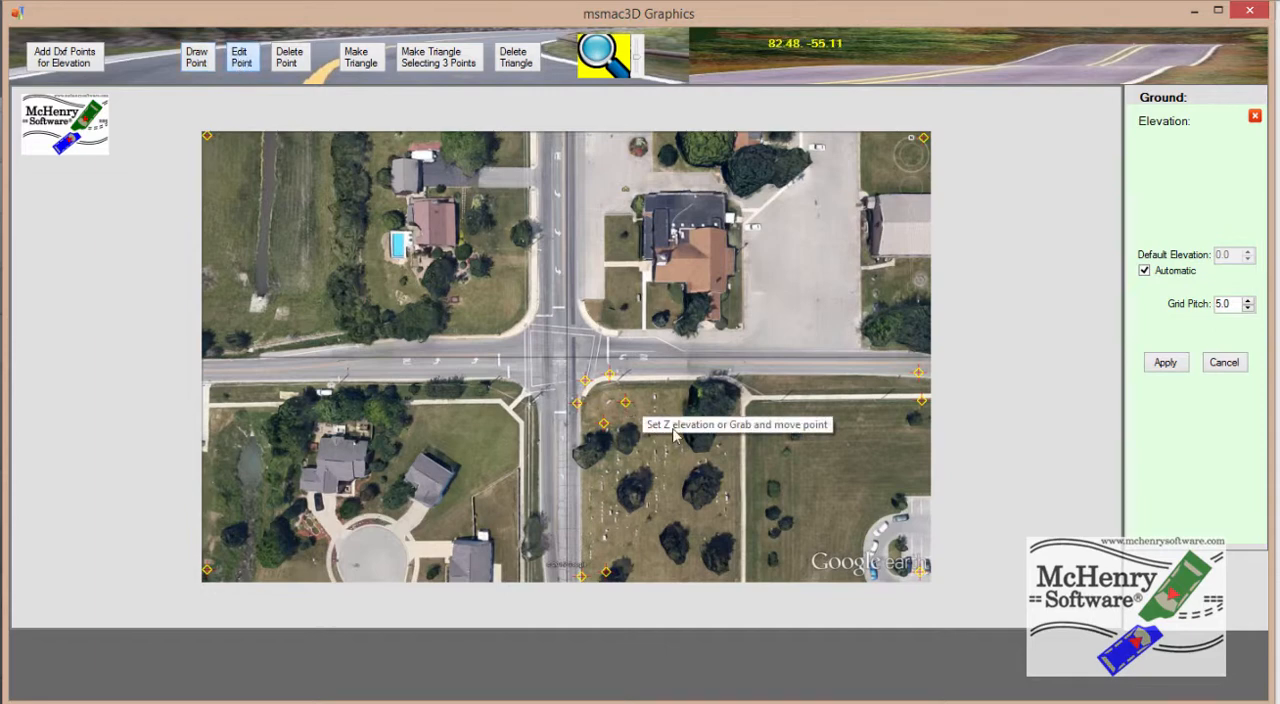
click(625, 401)
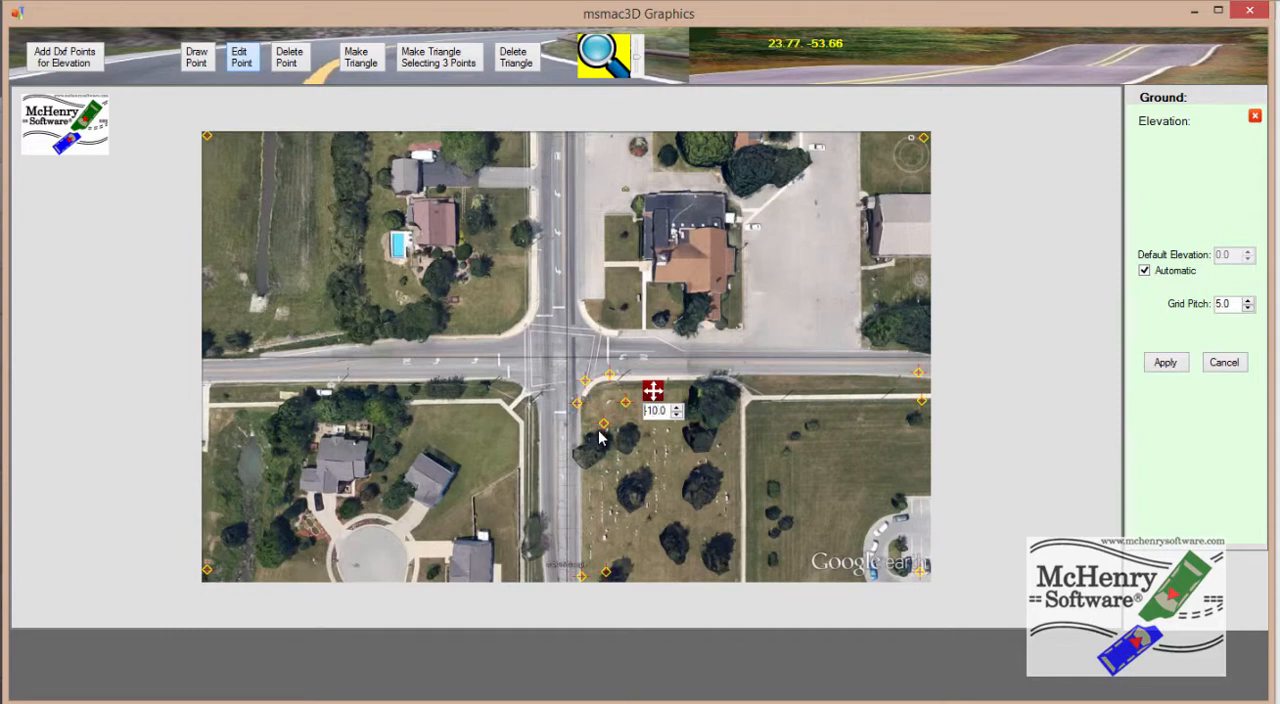
click(604, 426)
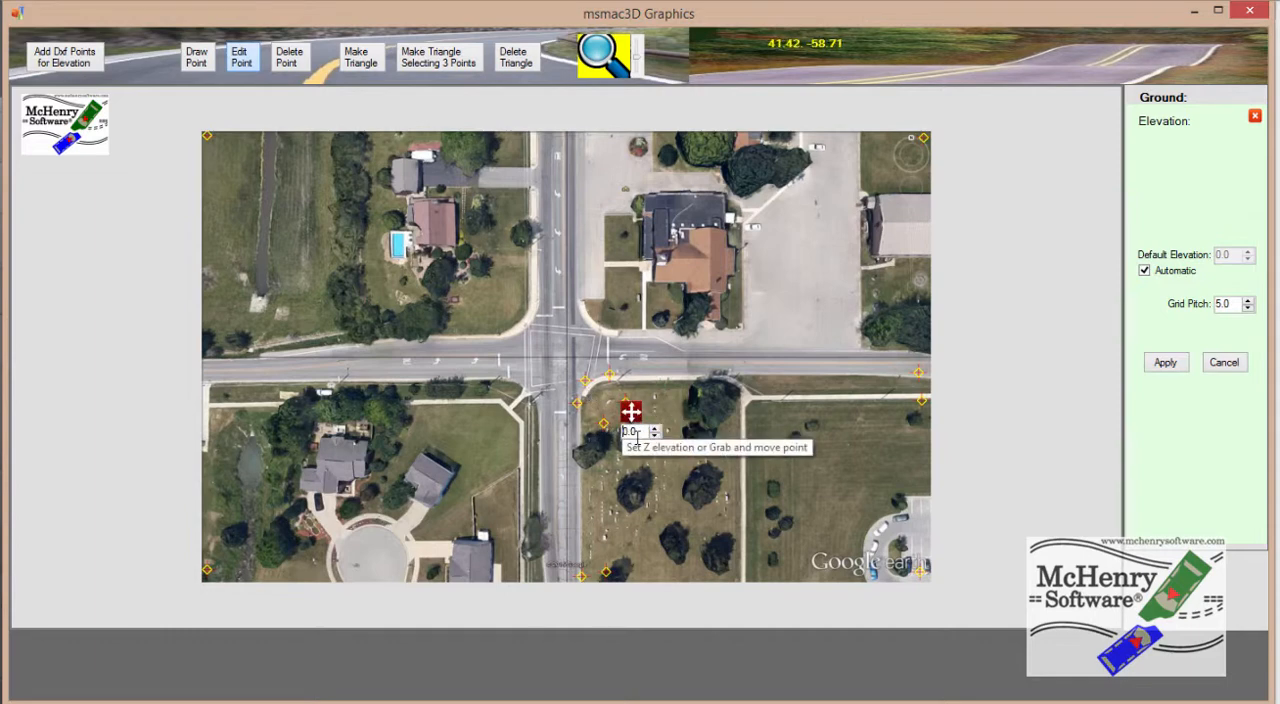
text(-1)
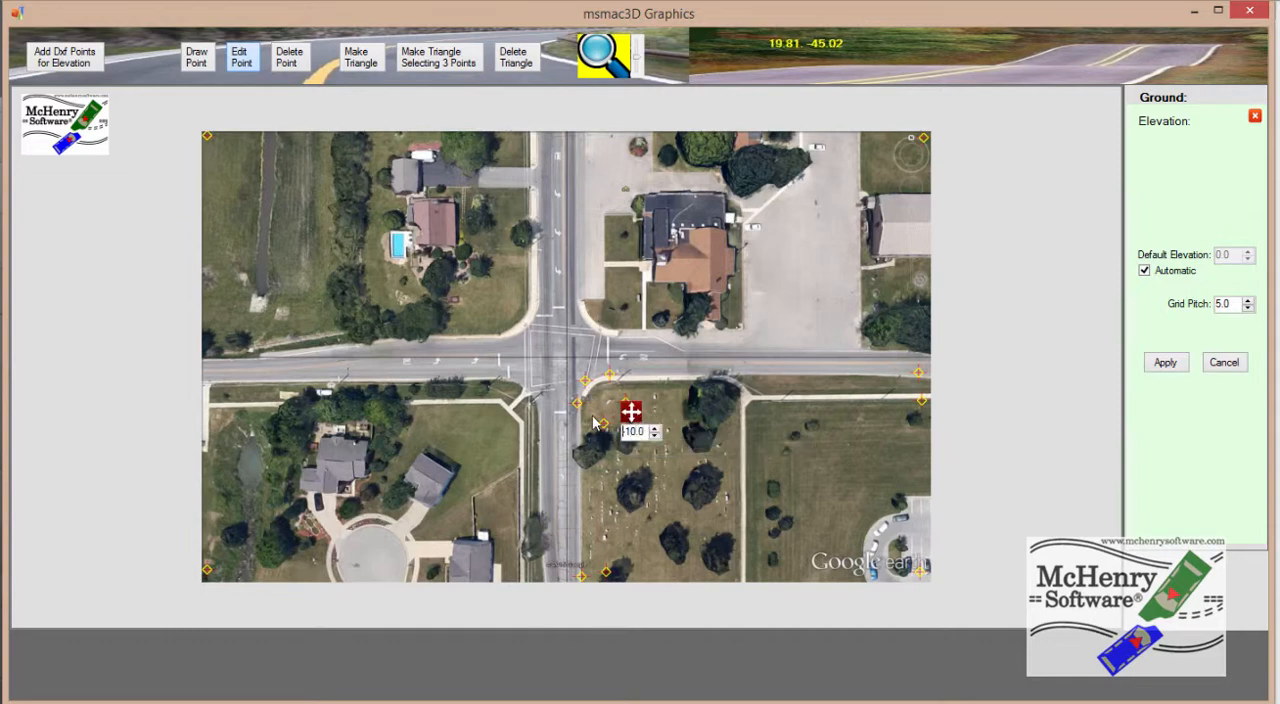
Set the Z elevation to -10 for the inner grass points at the image edges and the field's outer corner point
click(606, 572)
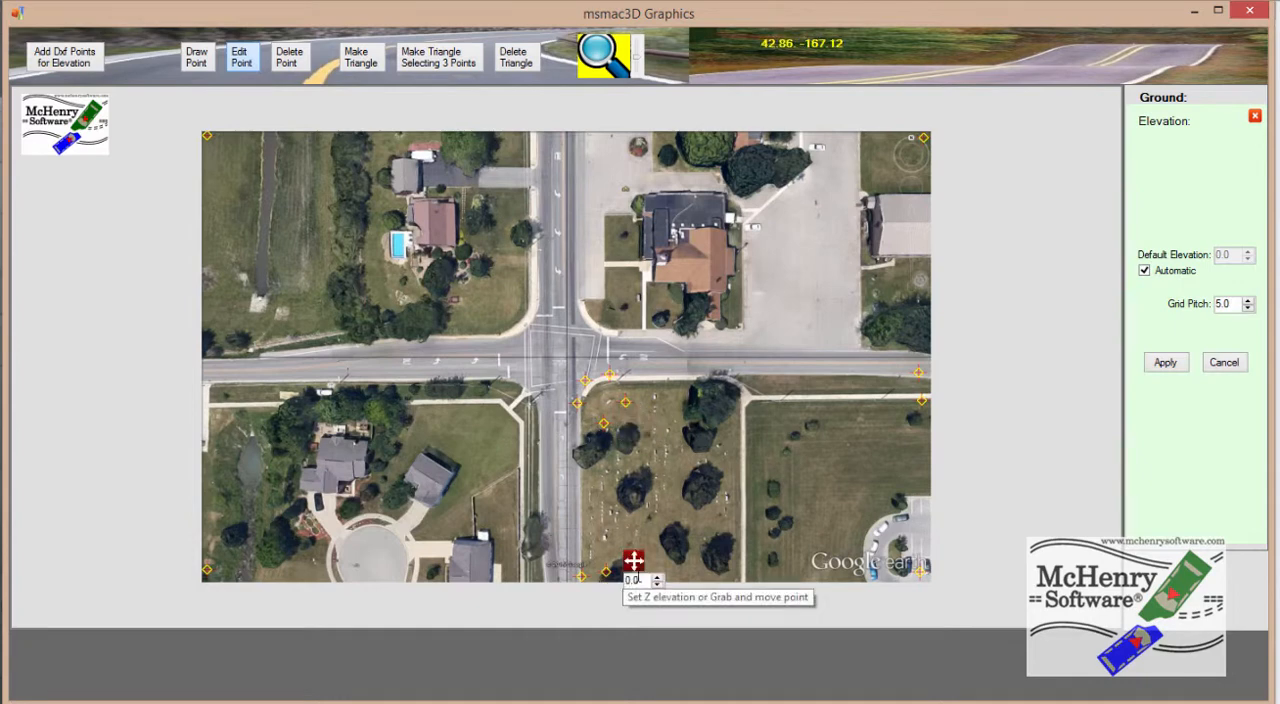
click(606, 573)
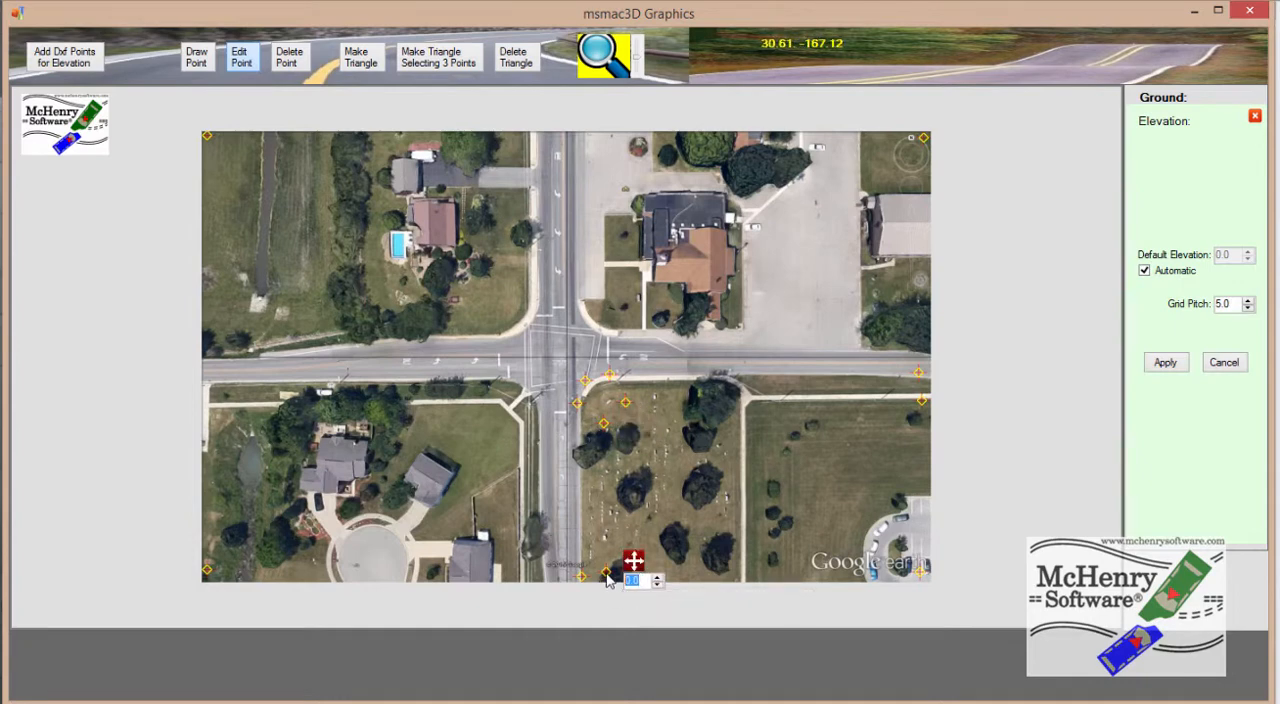
key(Return)
click(919, 571)
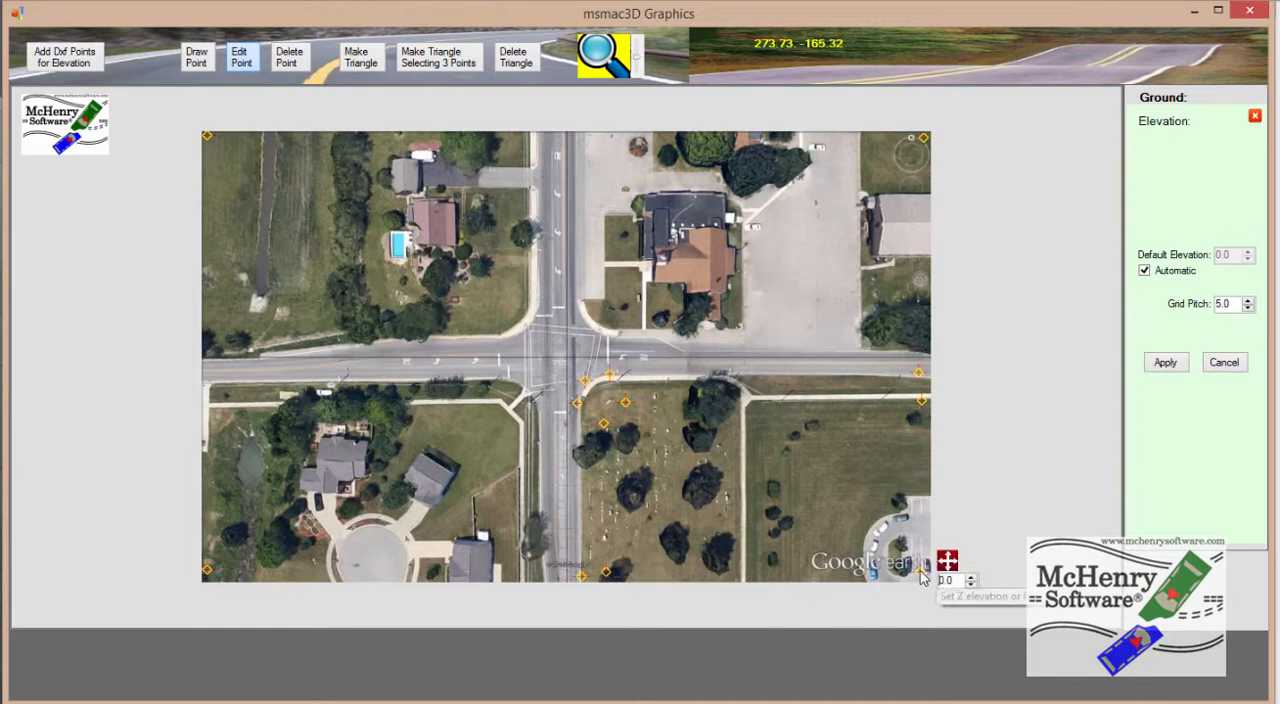
text(-10)
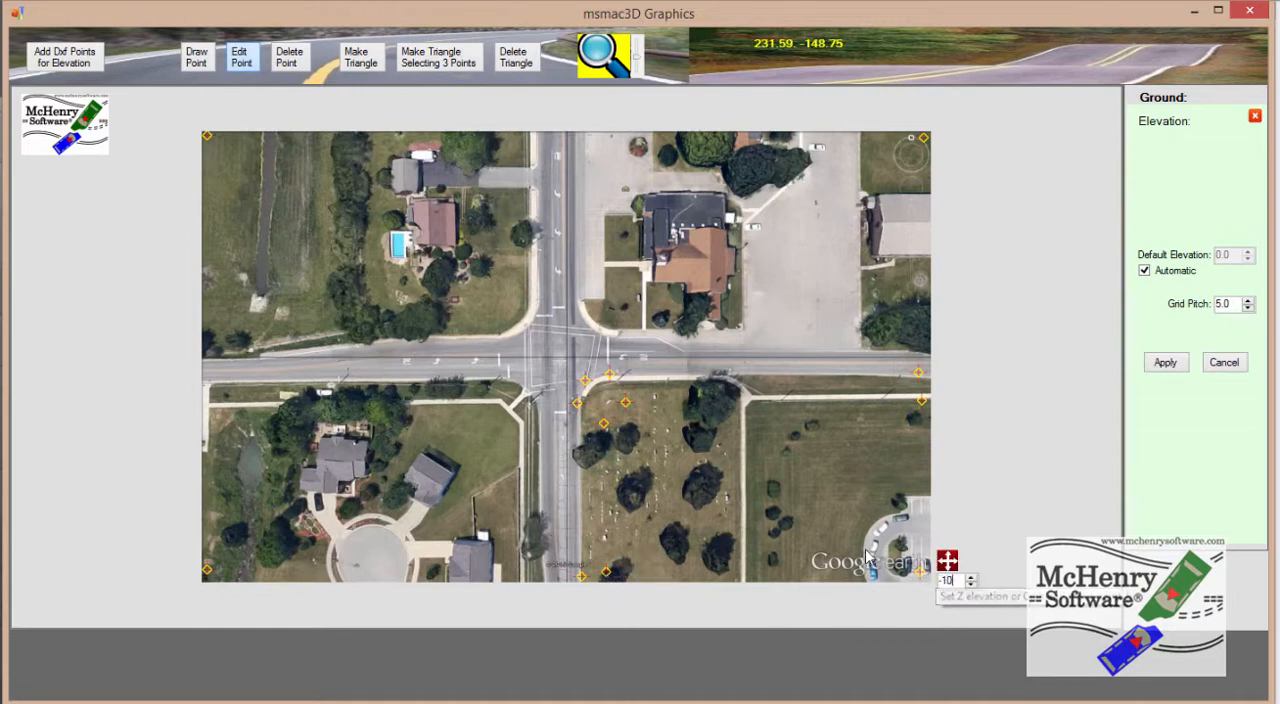
key(Return)
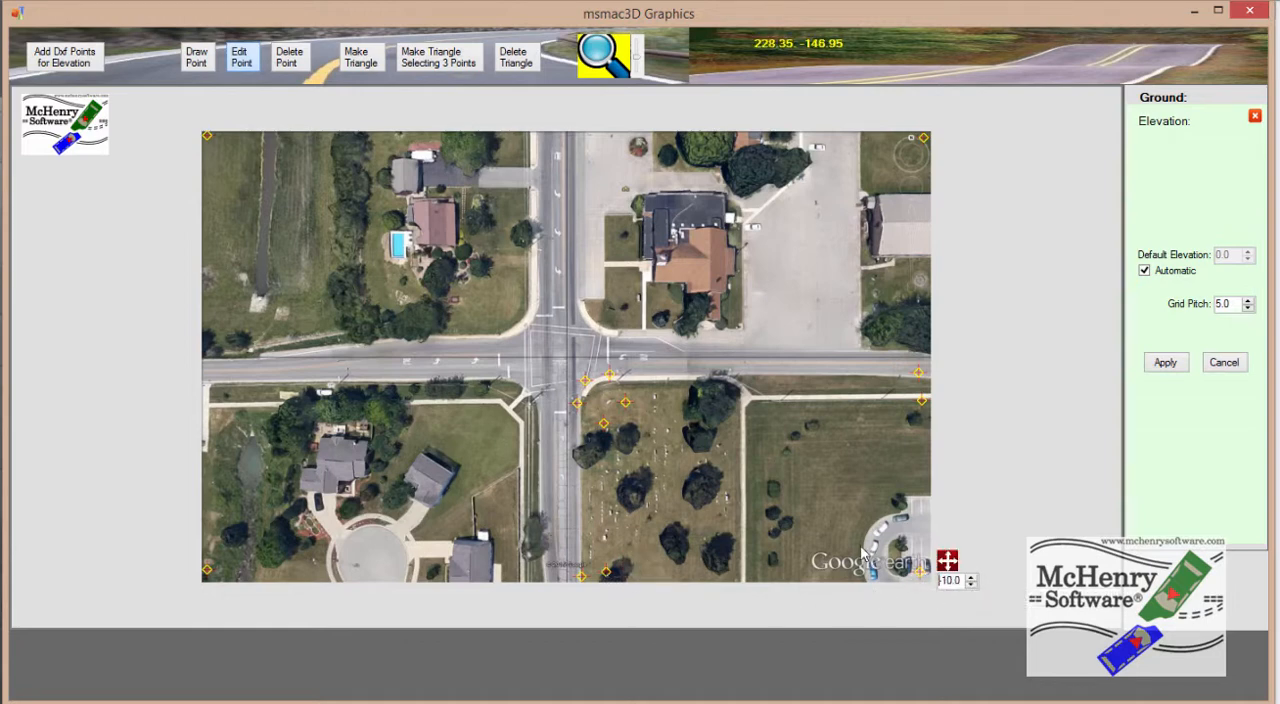
click(920, 401)
text(-10)
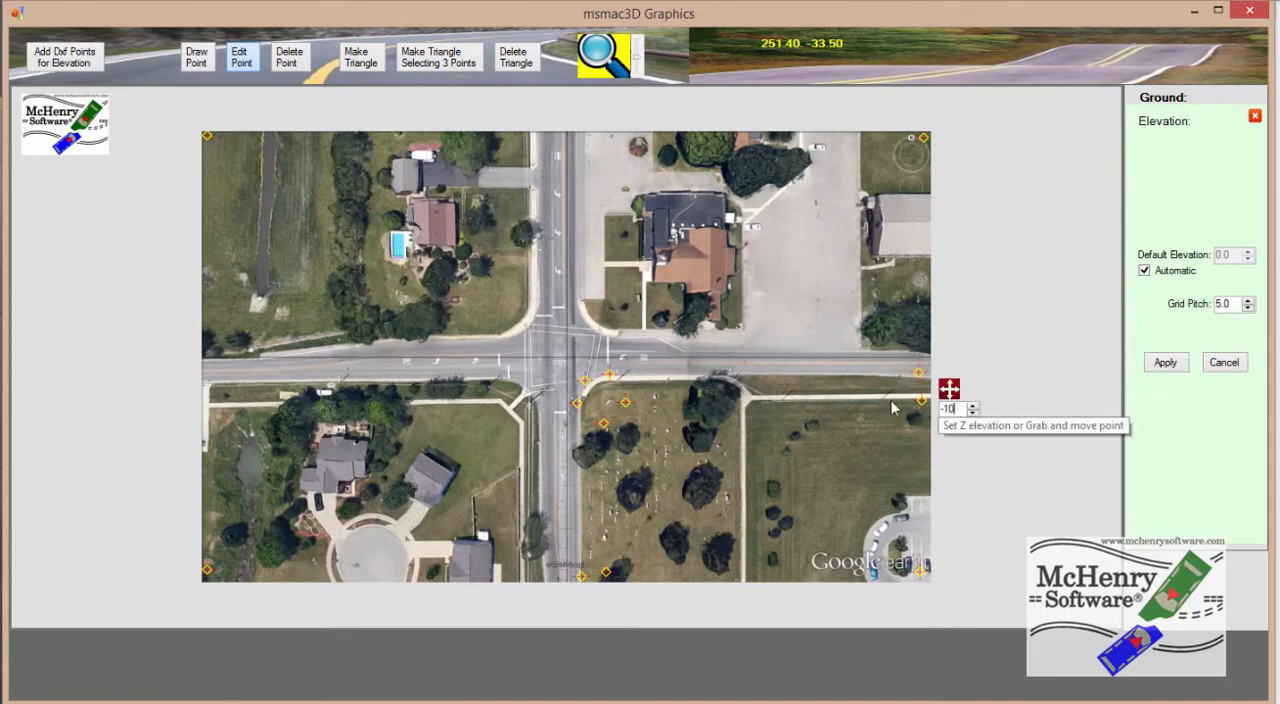
key(Return)
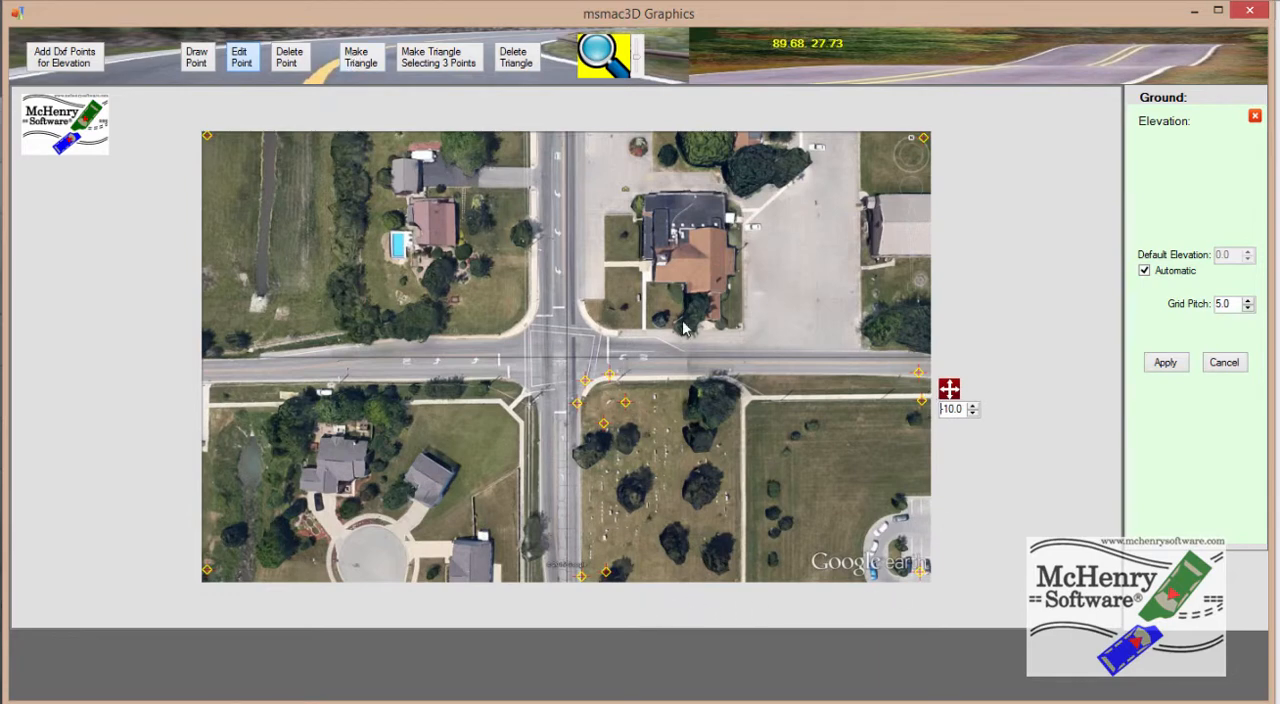
Make elevation triangles connecting the curb points to the inner grass points around the cemetery corner and along both roads
click(370, 60)
click(620, 390)
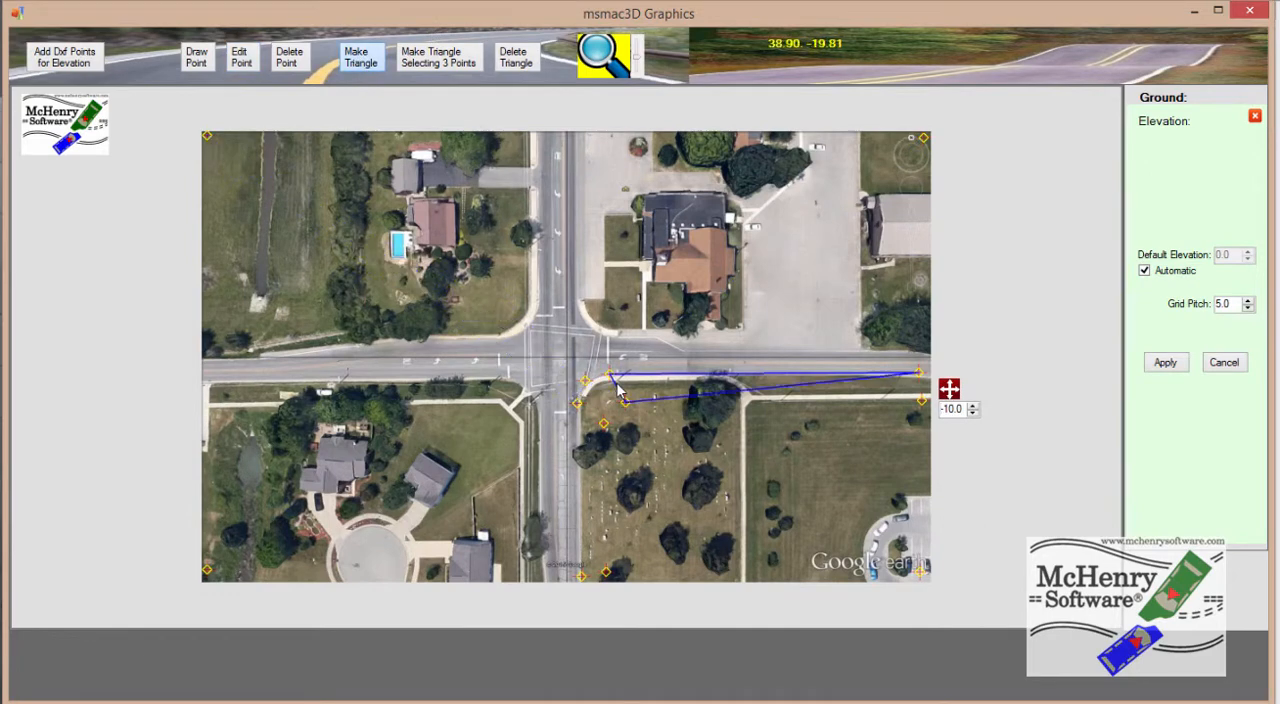
click(640, 384)
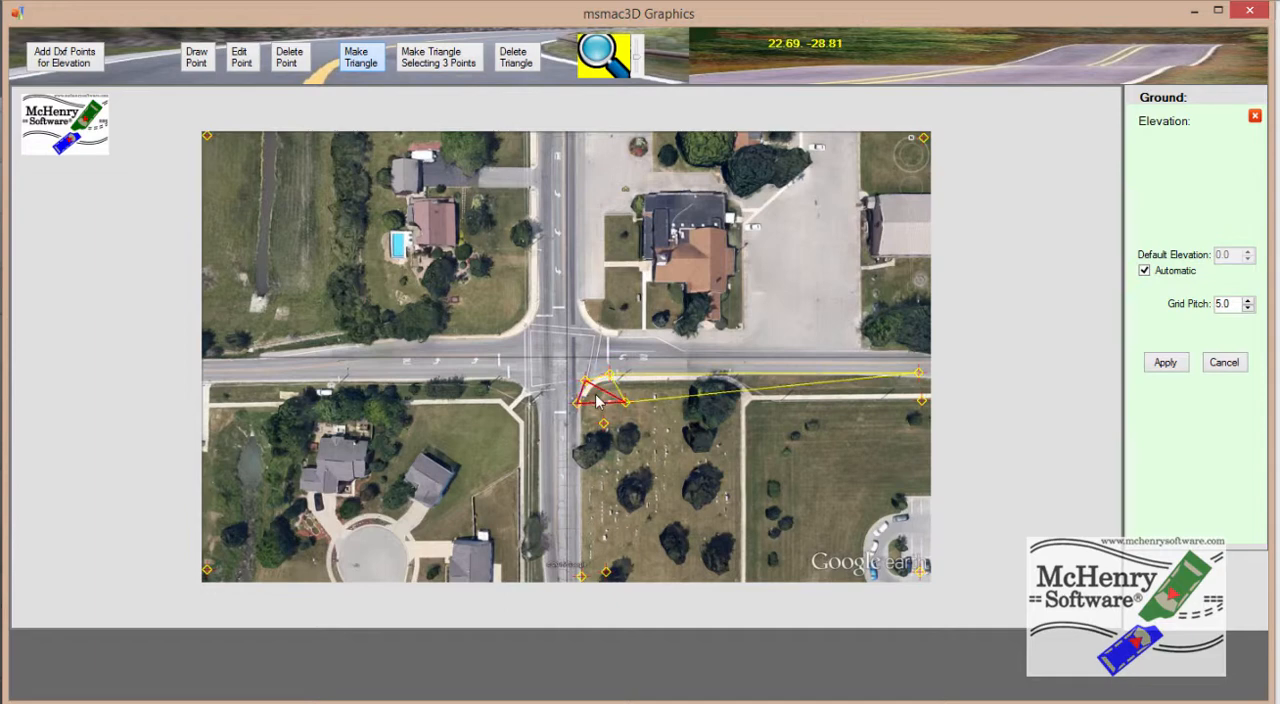
click(598, 400)
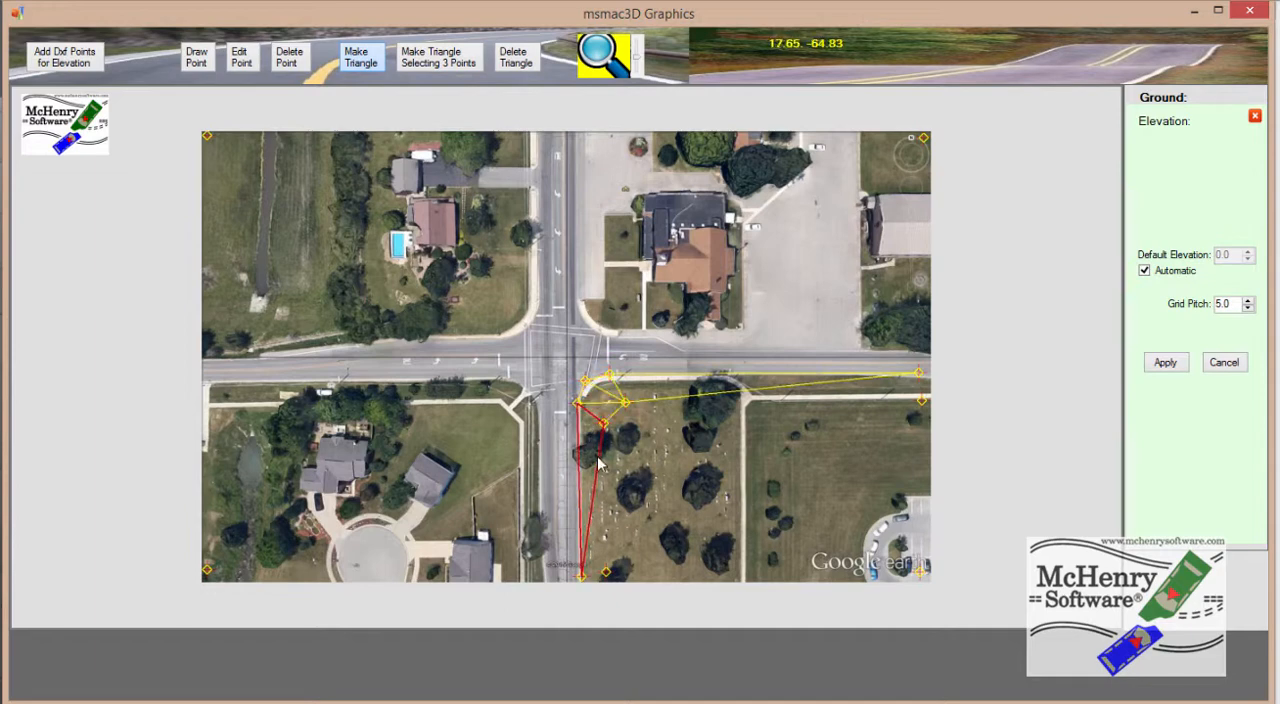
click(599, 463)
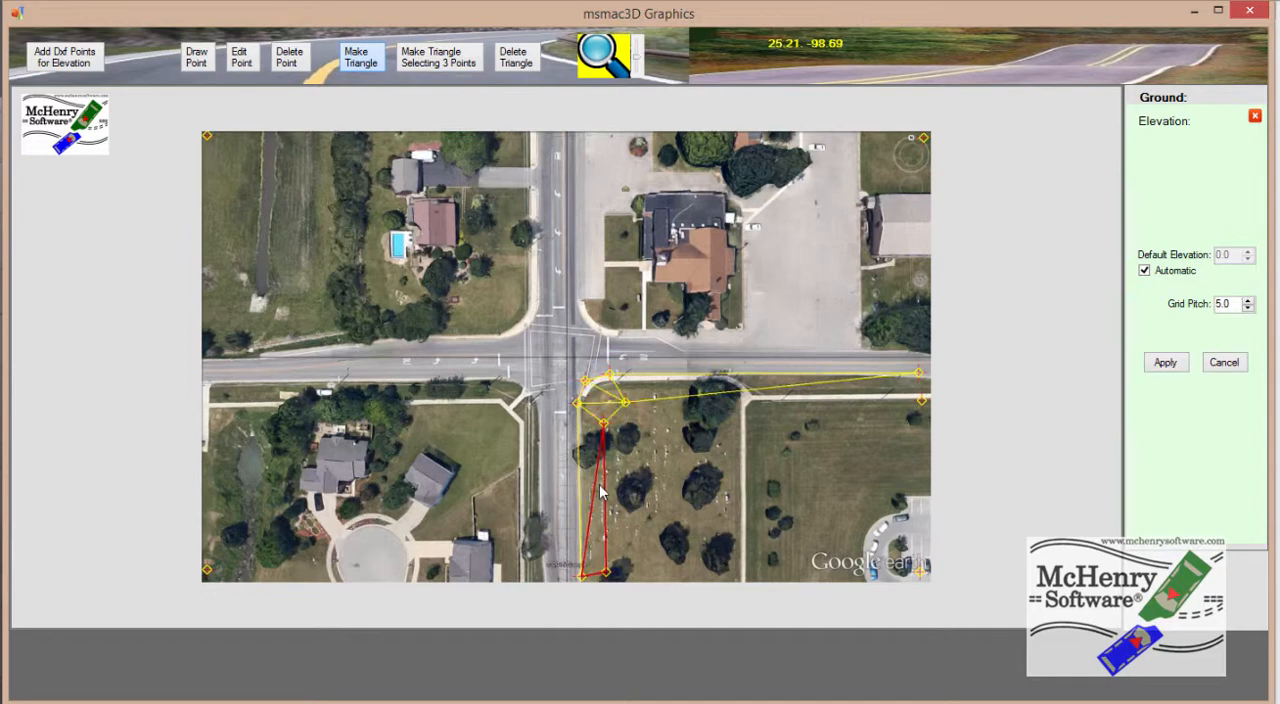
click(610, 489)
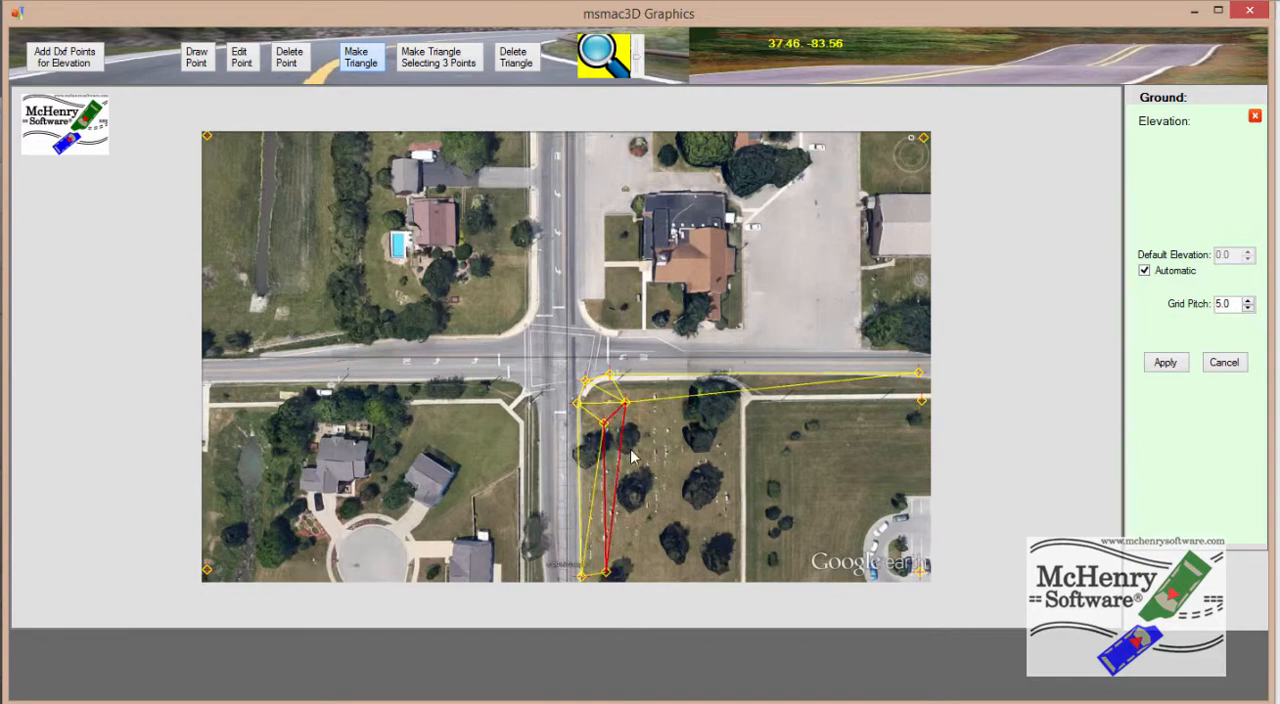
click(611, 478)
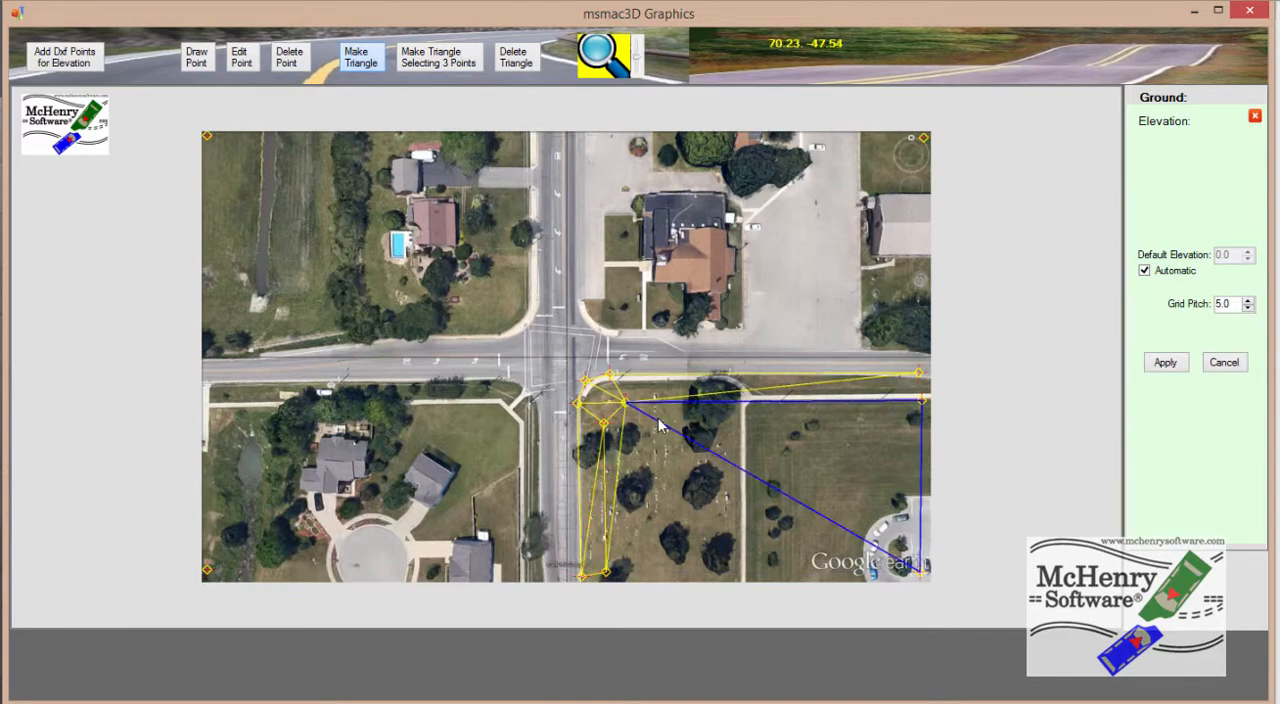
click(869, 398)
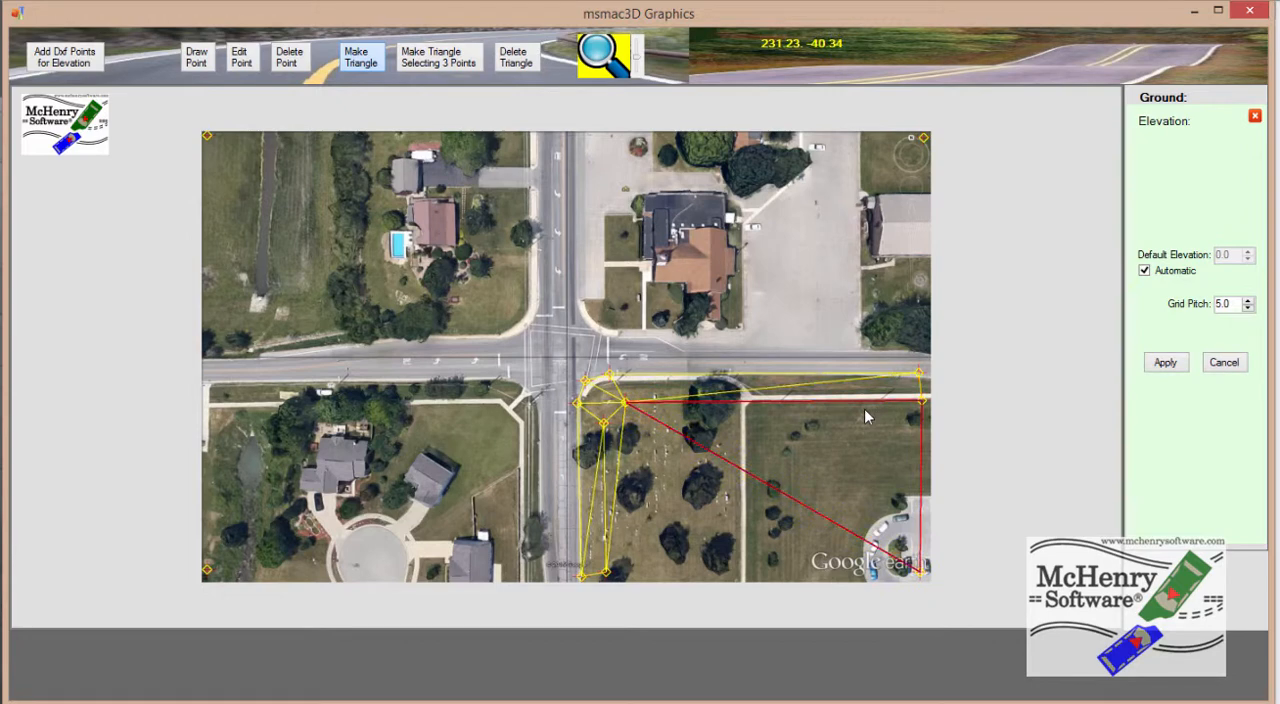
Triangulate the remaining ground out to the image corners and apply the elevation with a grid pitch of 1.0
click(755, 498)
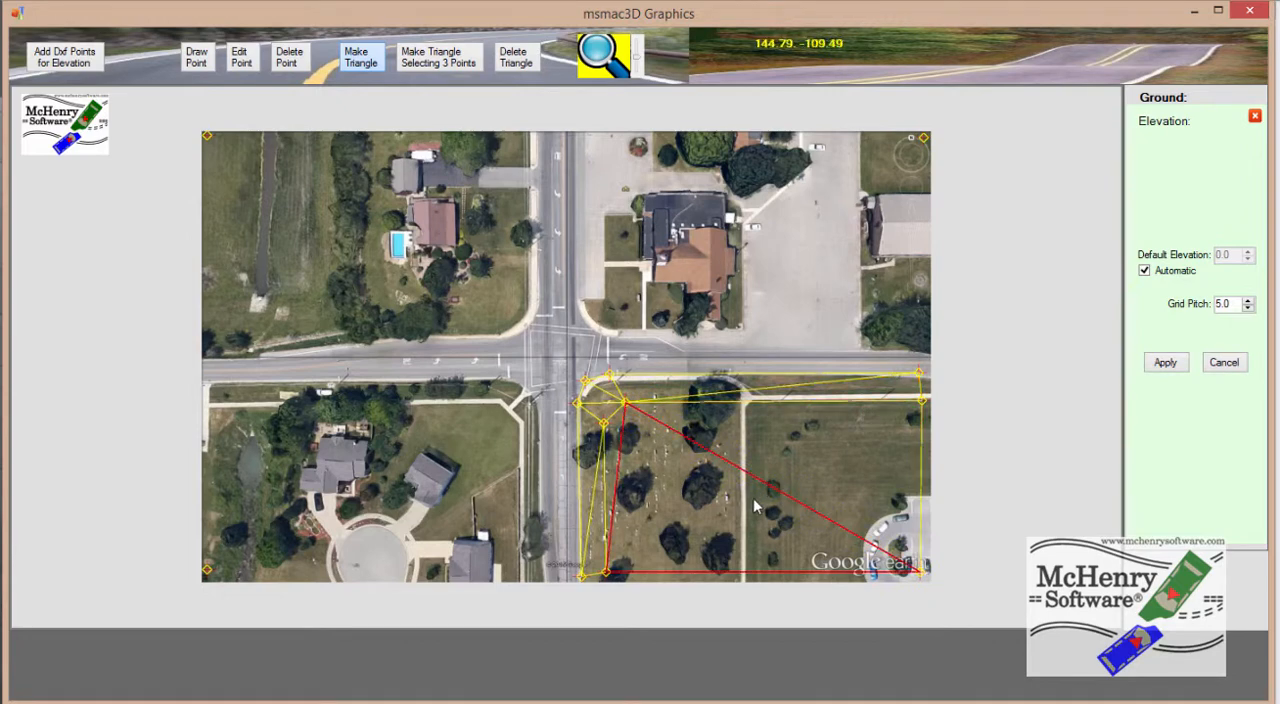
click(745, 348)
click(665, 260)
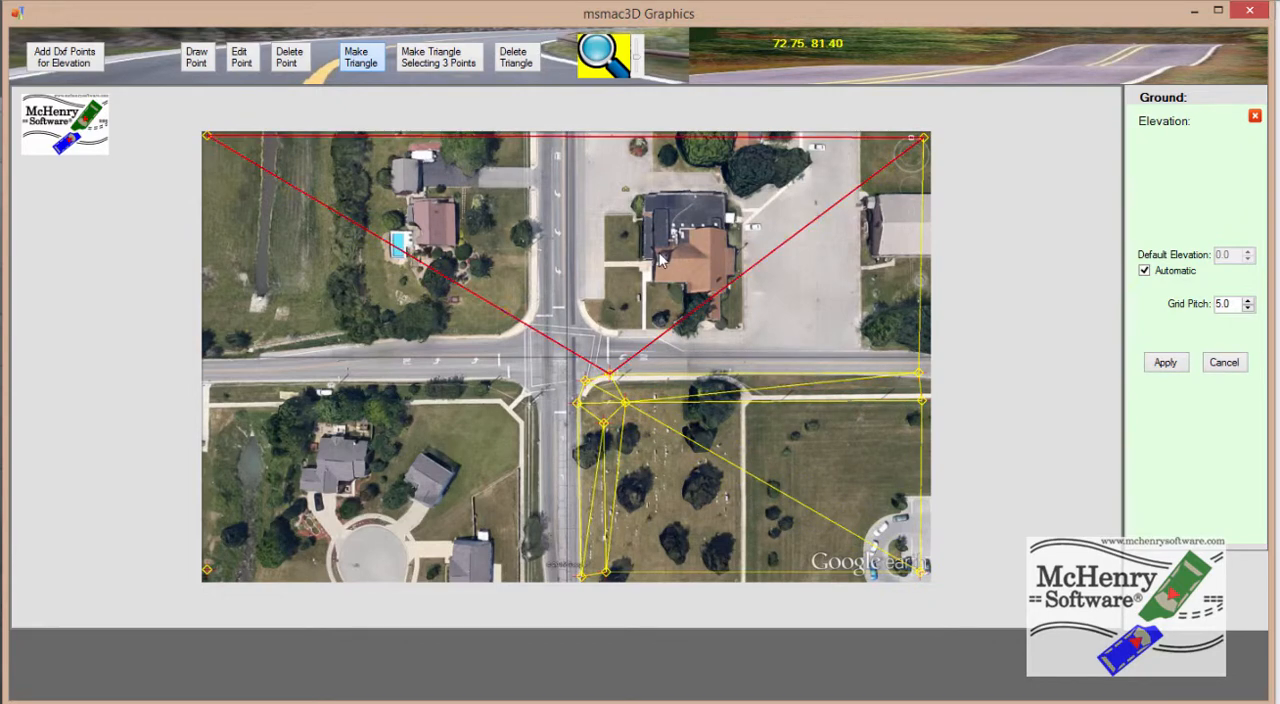
click(511, 333)
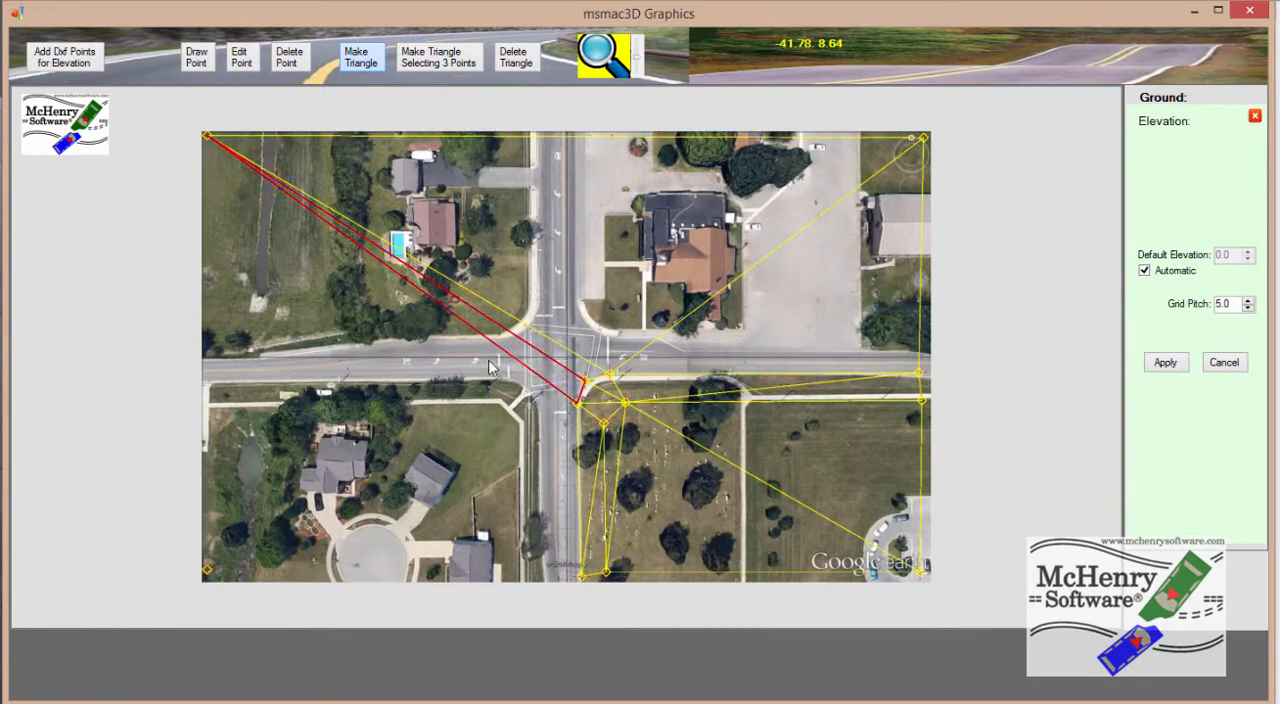
click(490, 368)
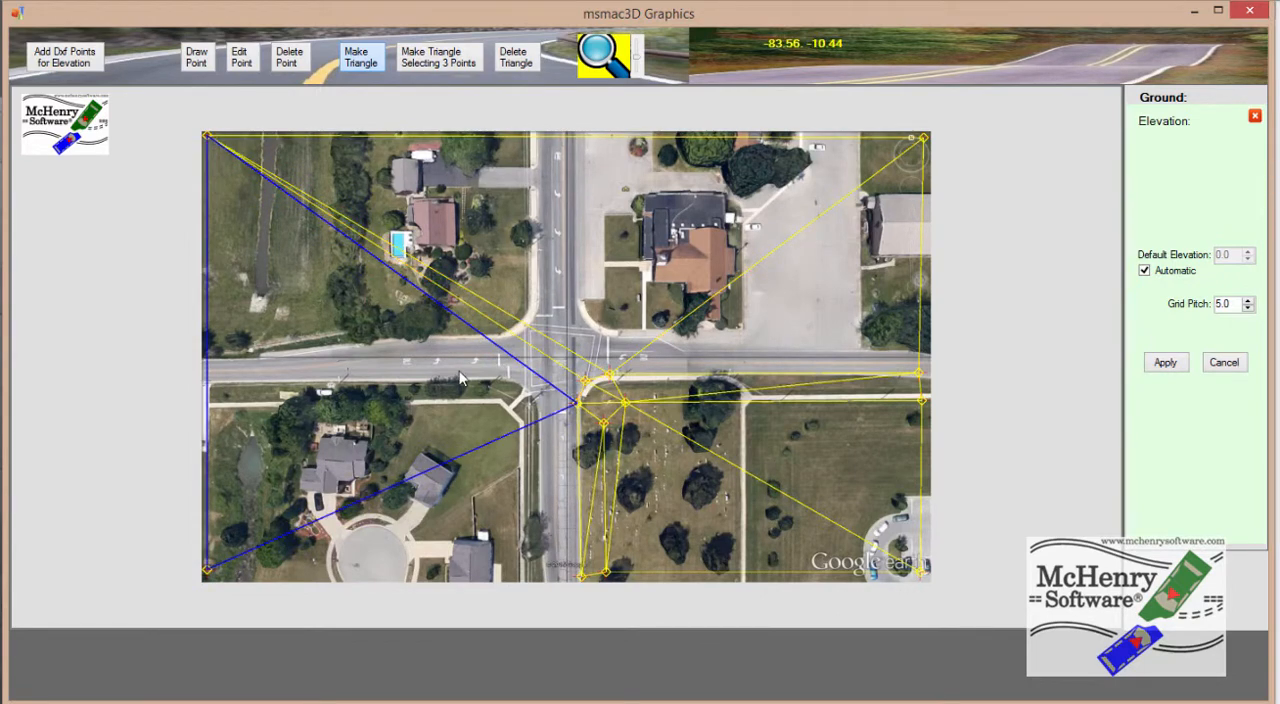
click(494, 511)
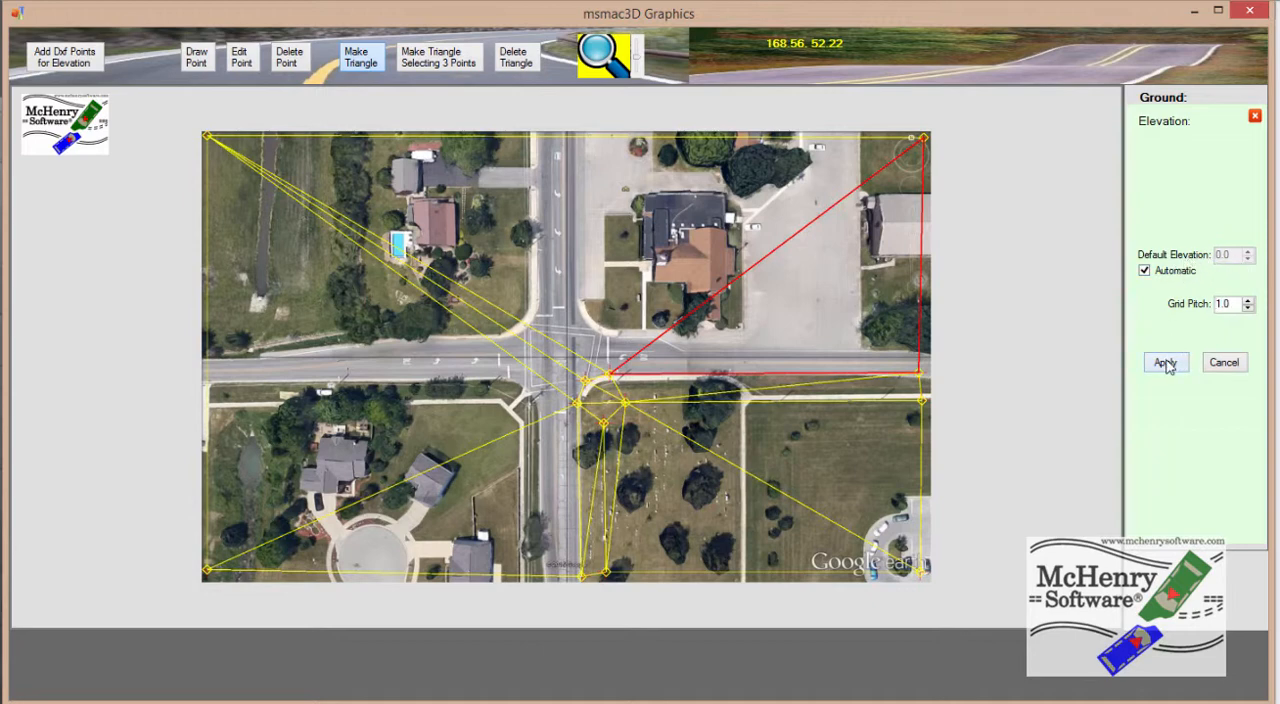
click(1164, 363)
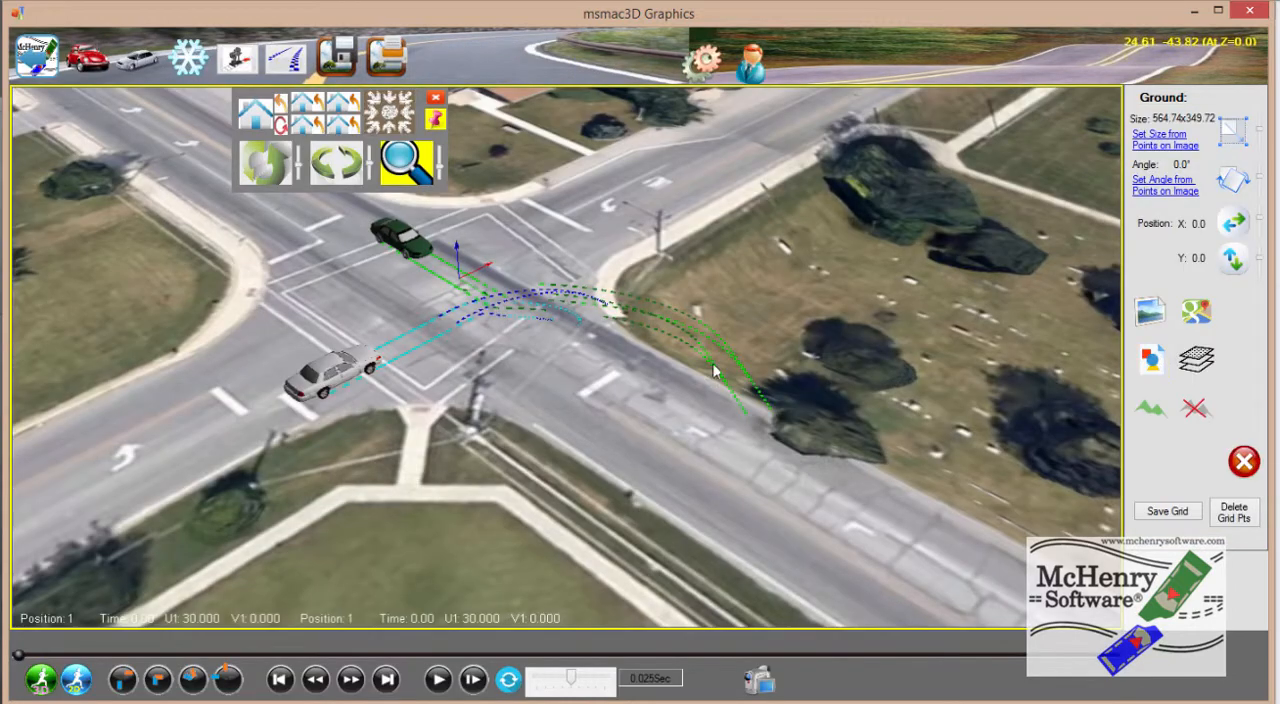
Inspect the elevated ground and vehicles in 3D from a rotated view, the home view and the stored preset views
scroll(682, 338, down, 2)
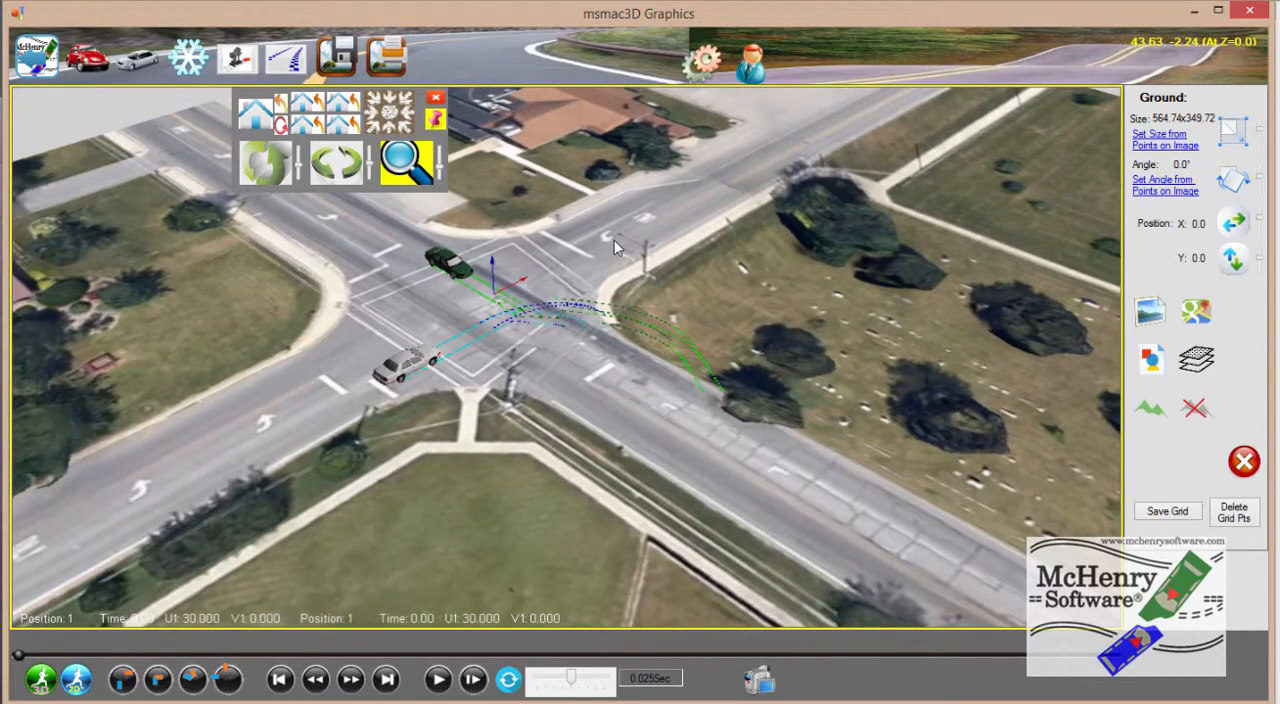
click(336, 162)
drag(520, 295, 471, 217)
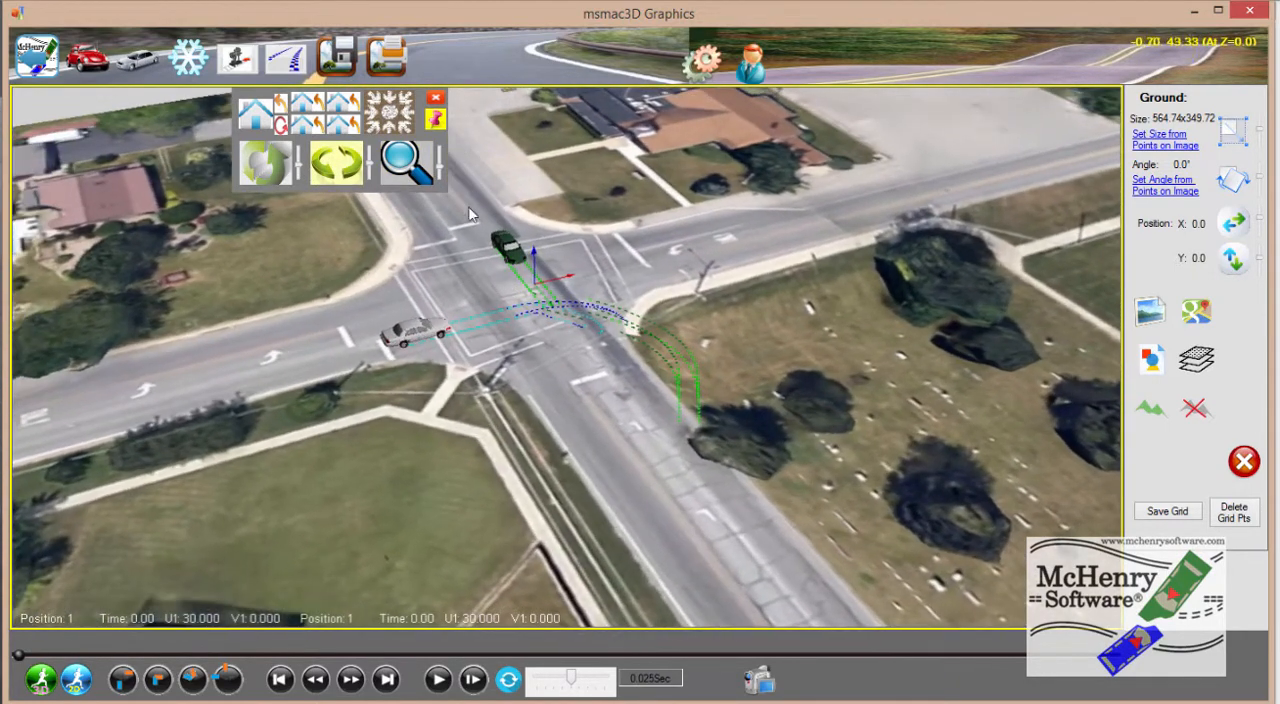
click(255, 120)
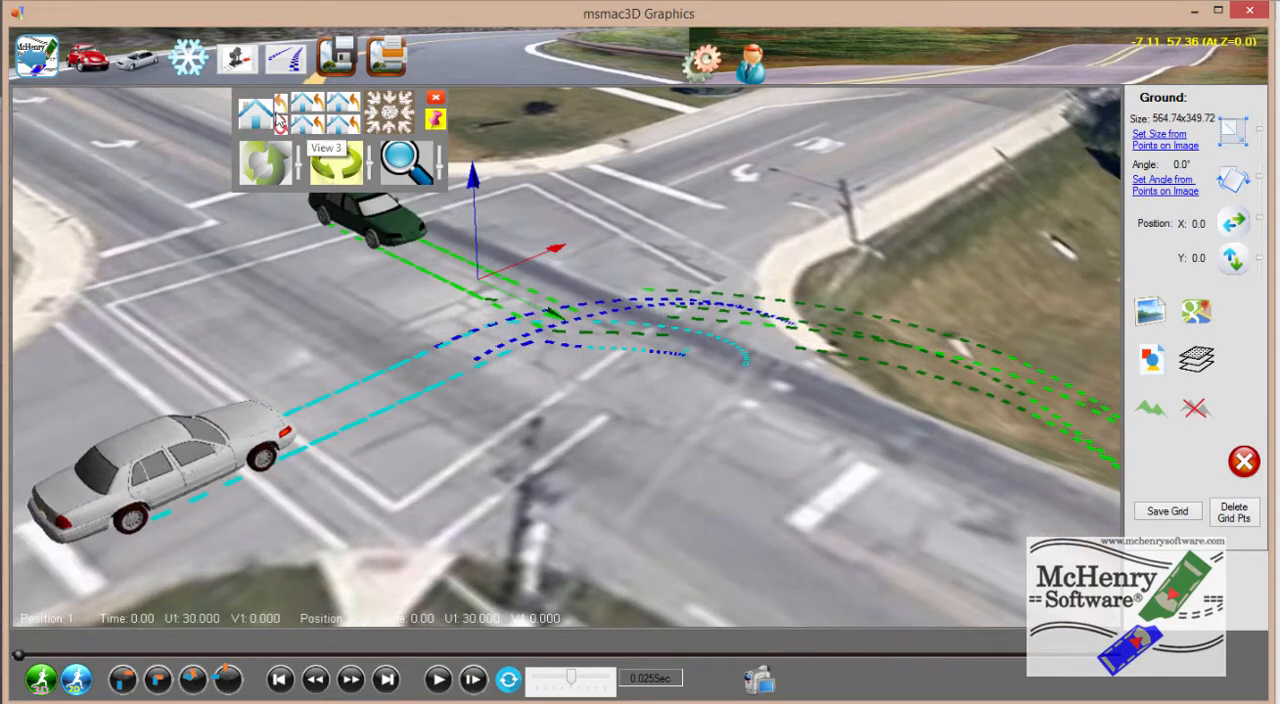
click(300, 110)
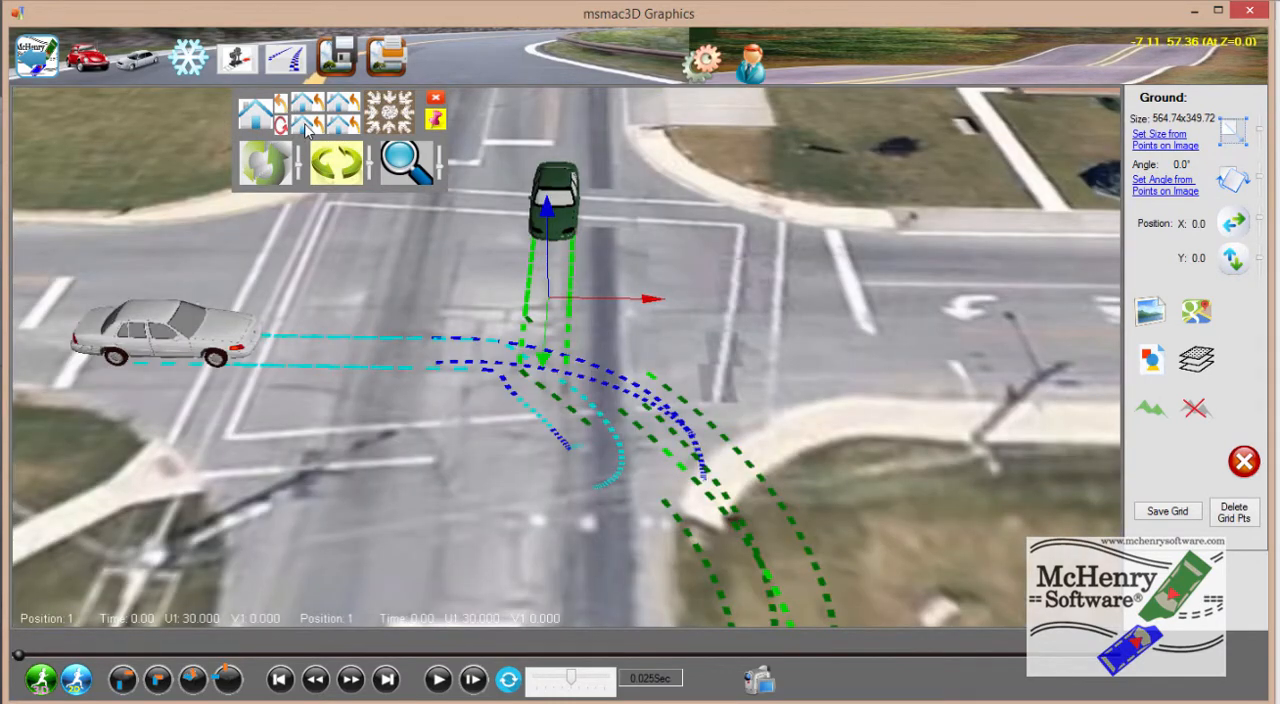
click(307, 125)
click(341, 108)
click(343, 128)
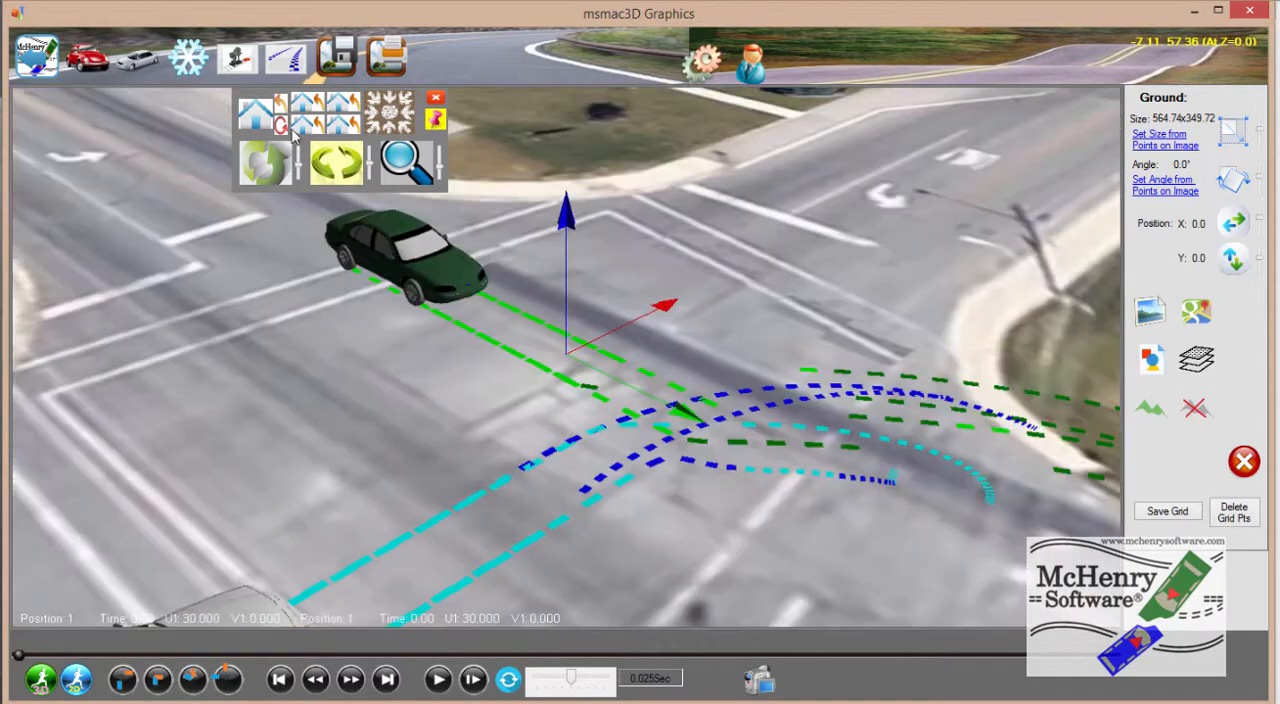
Examine the elevated ground around the intersection and sloping cemetery field from the preset and home views, then from panned, rotated and zoomed-out angles
click(303, 128)
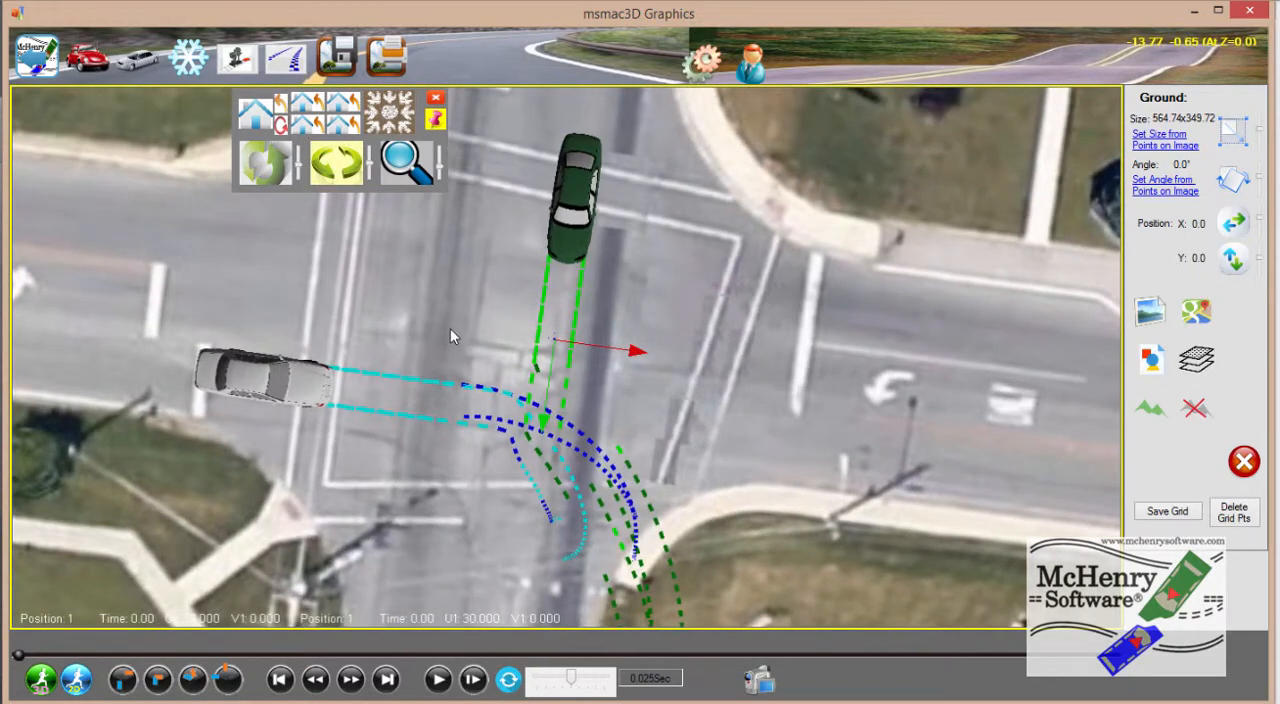
click(253, 122)
drag(539, 402, 238, 308)
scroll(514, 311, down, 8)
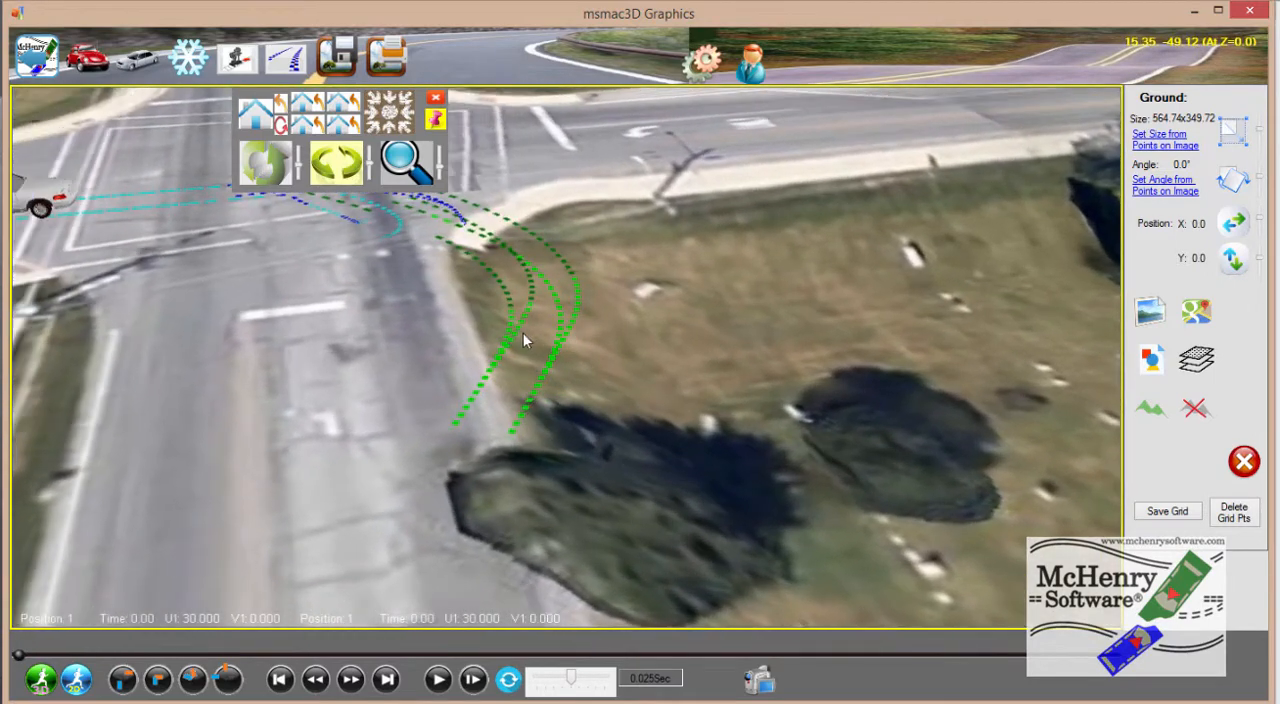
scroll(523, 332, down, 2)
drag(734, 424, 378, 325)
scroll(371, 232, down, 2)
drag(417, 285, 482, 366)
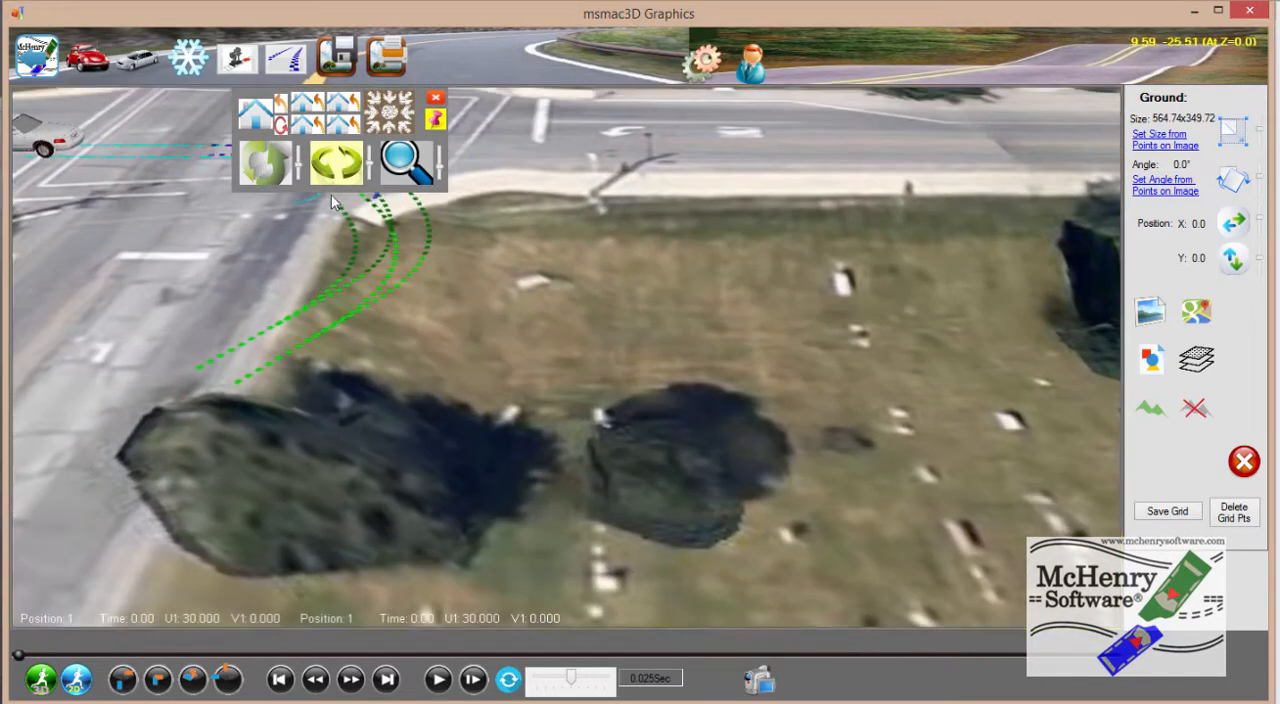
click(418, 166)
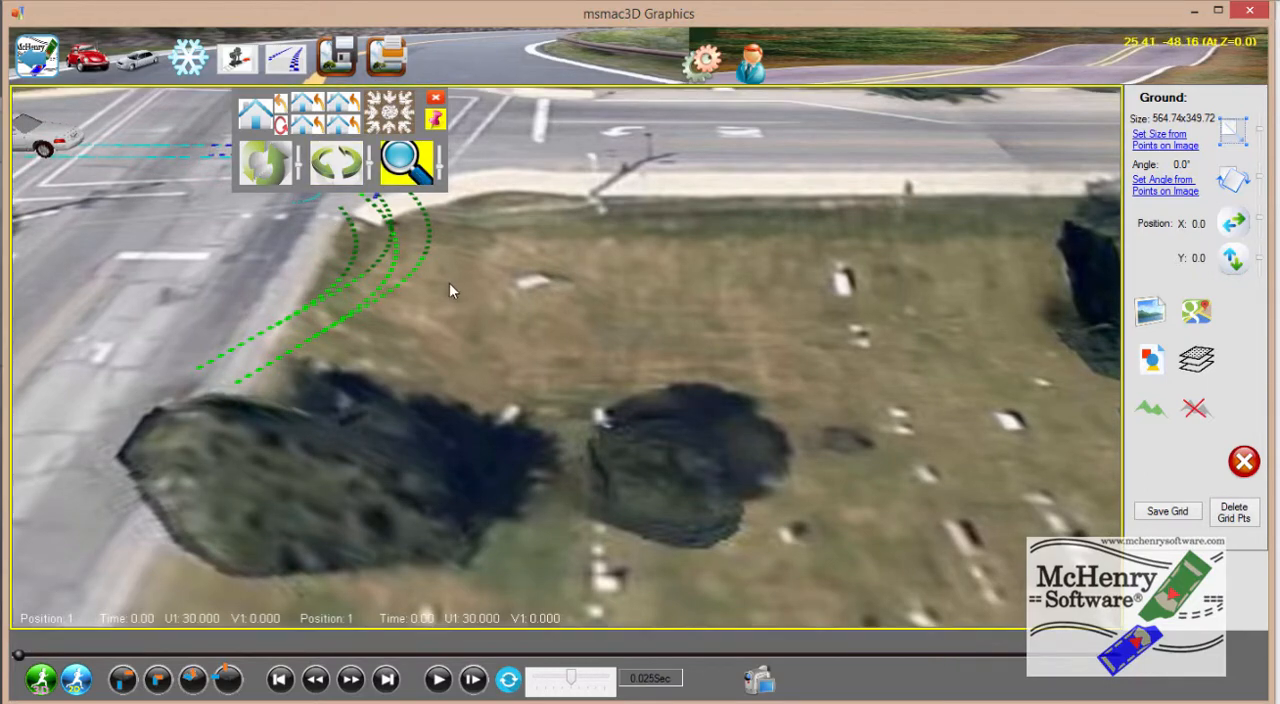
scroll(435, 290, down, 5)
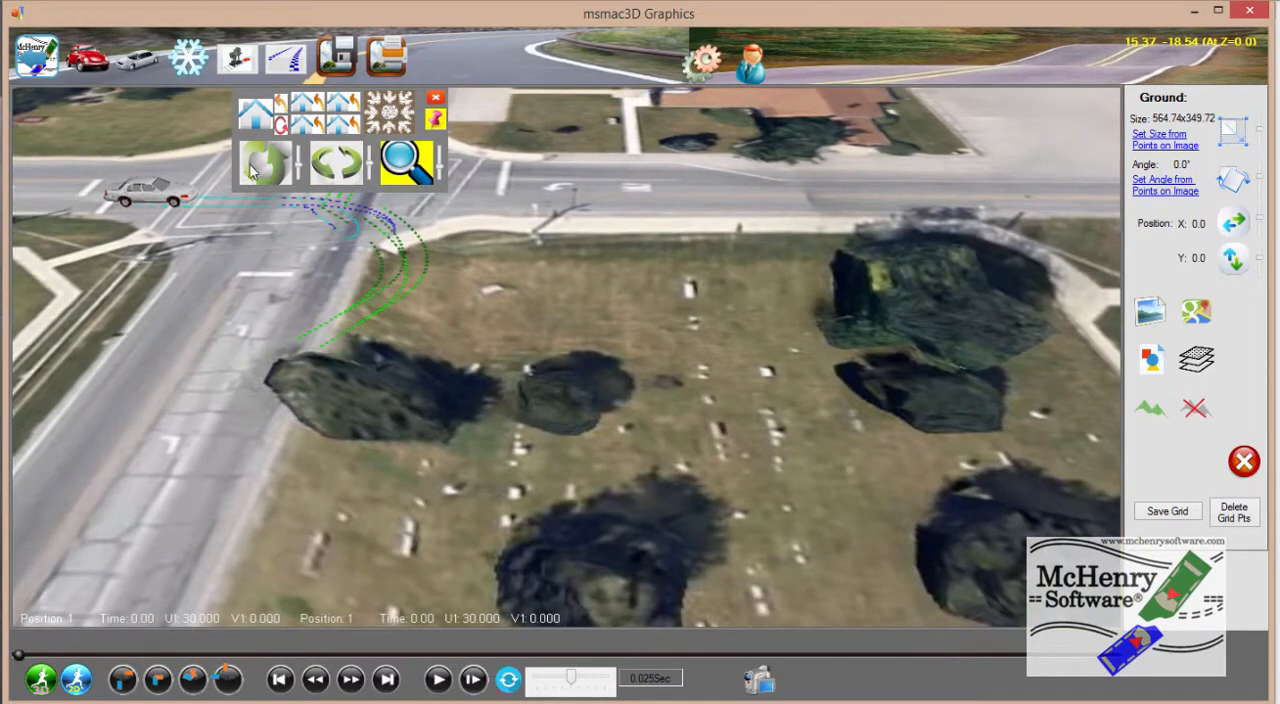
click(337, 162)
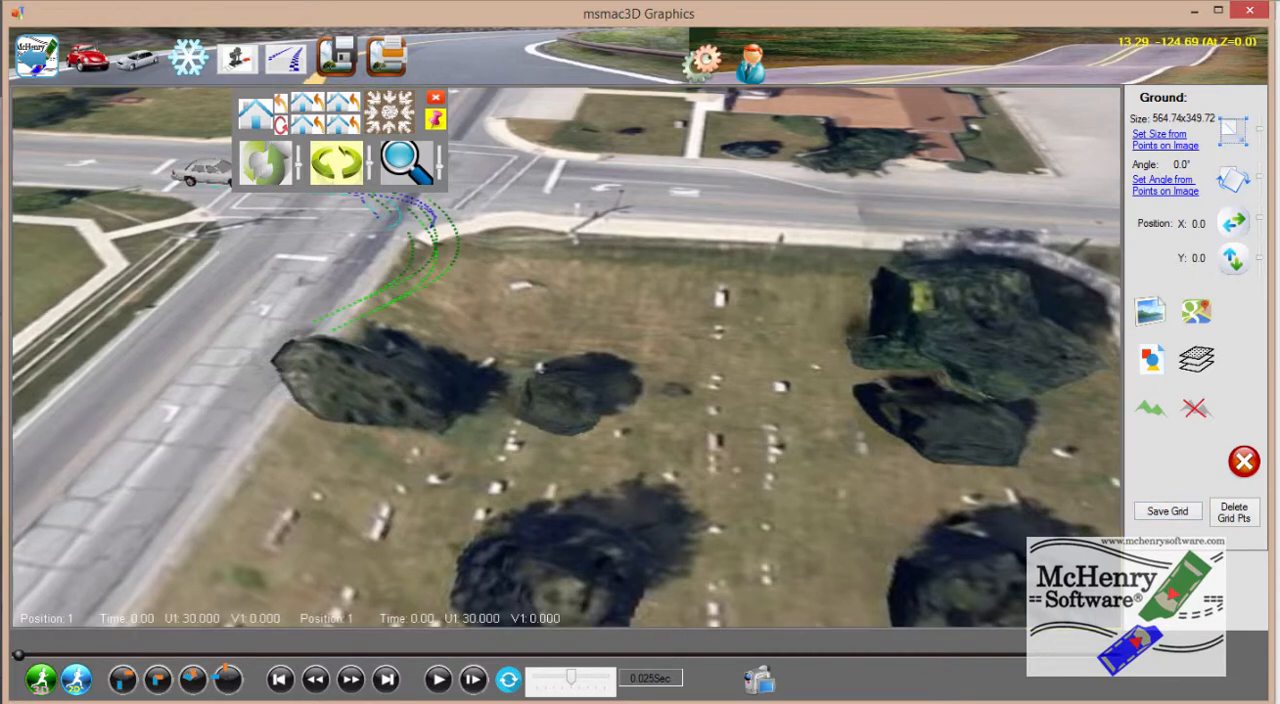
Run the 3D simulation on the elevated ground and play back the resulting vehicle motion, pausing the animation
key(alt+Tab)
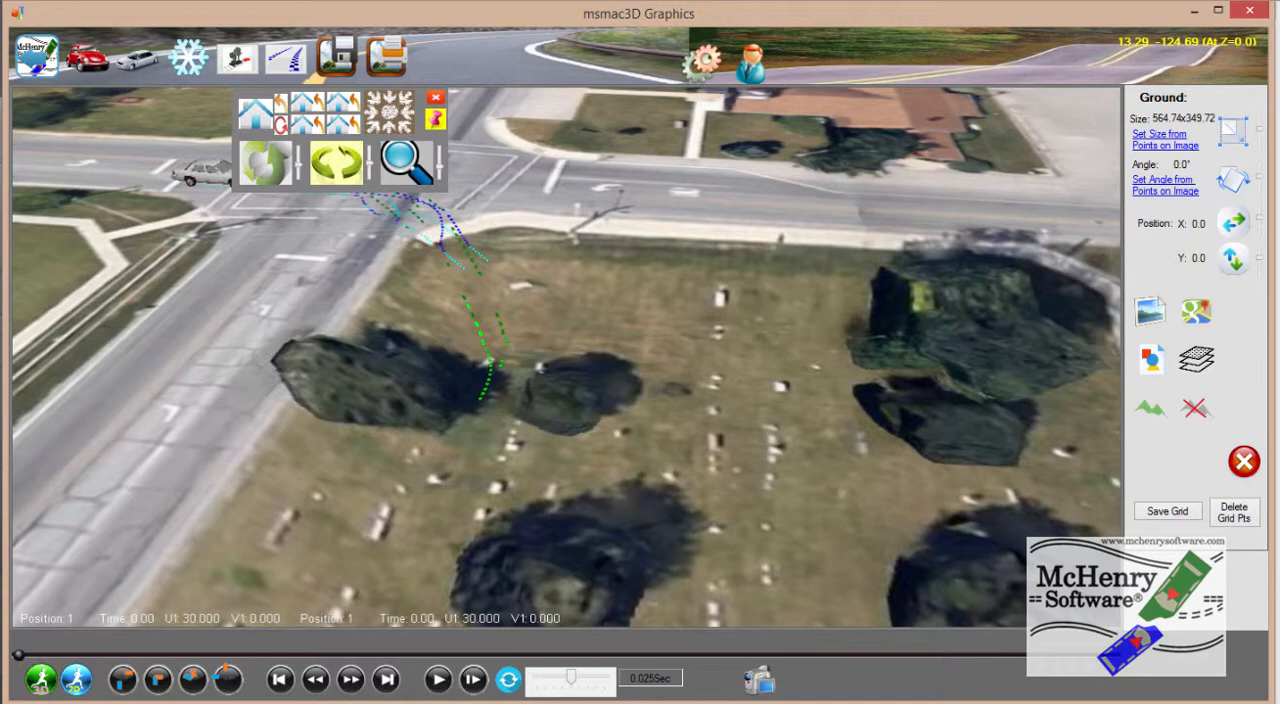
click(438, 680)
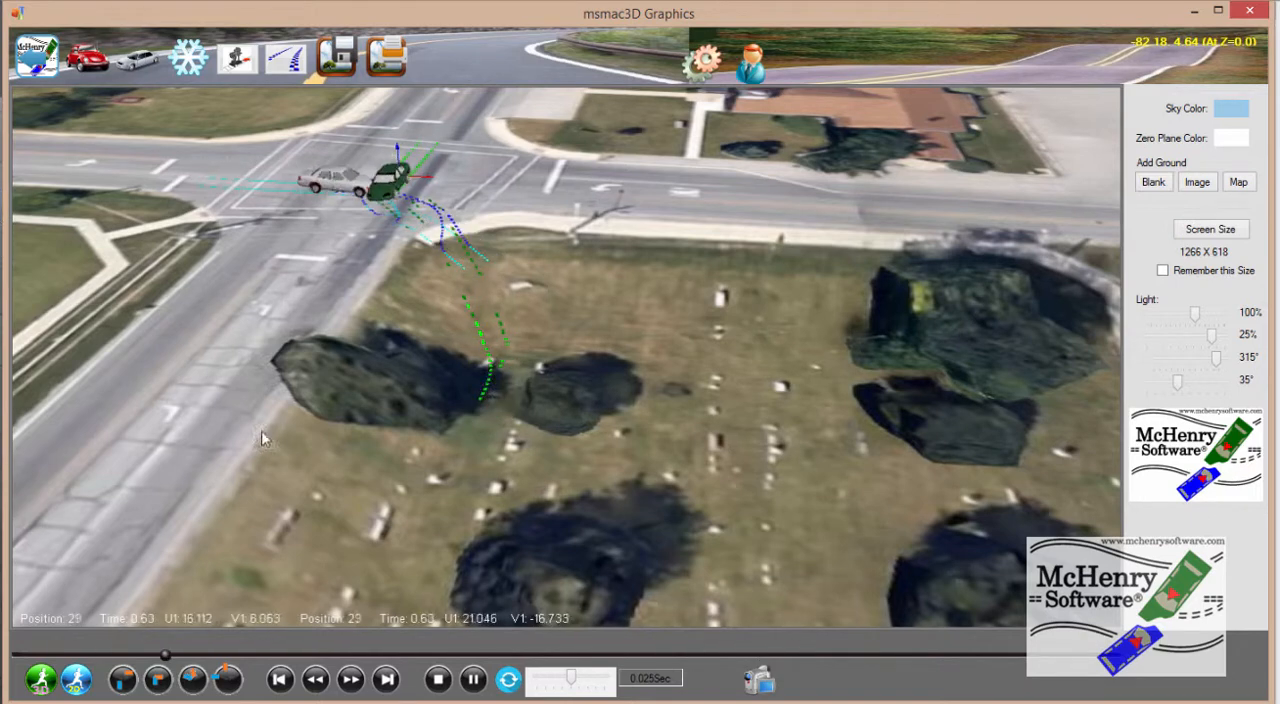
click(471, 681)
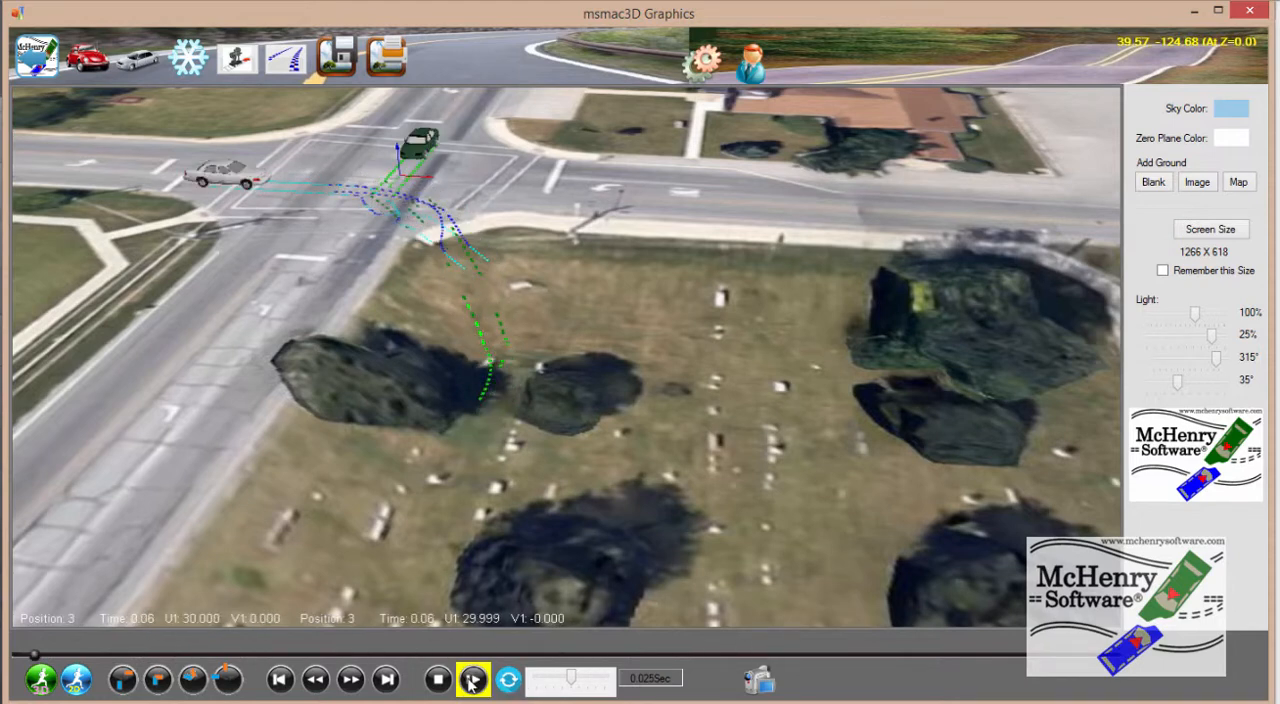
Show the vehicles' initial positions and set the forward velocity of vehicle 1, the white car, to 40
click(121, 684)
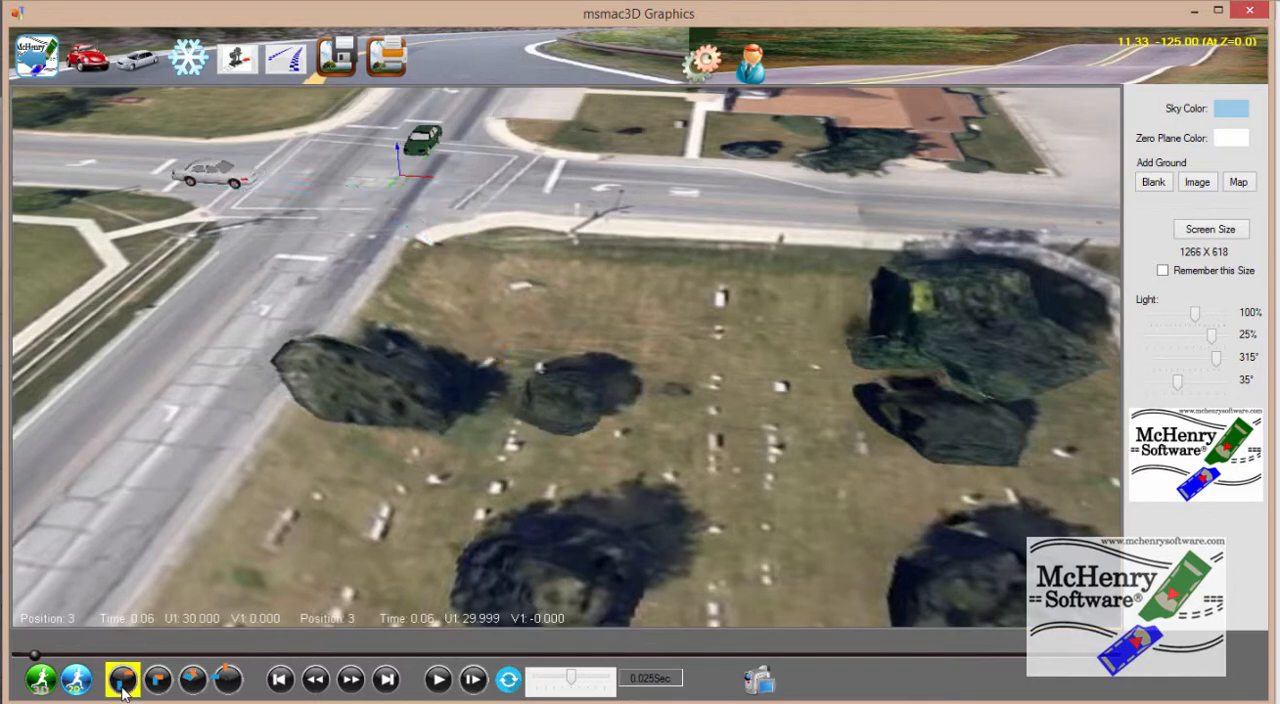
click(212, 174)
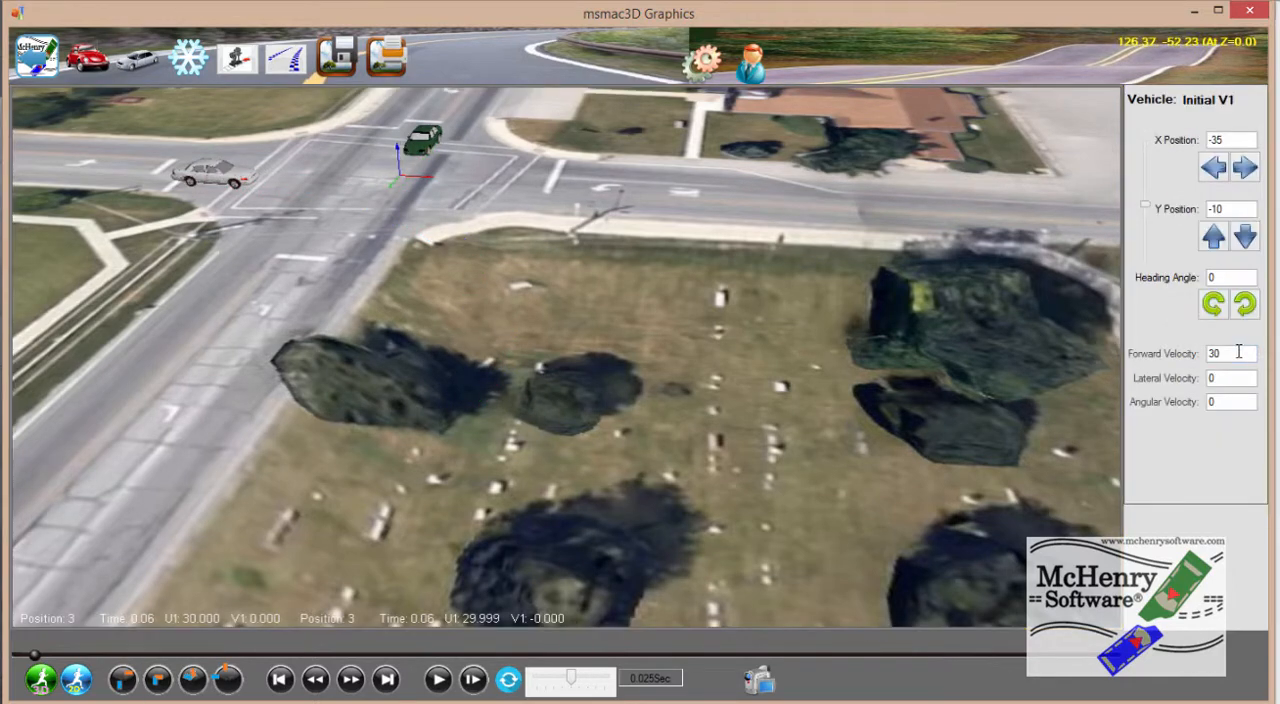
click(1238, 352)
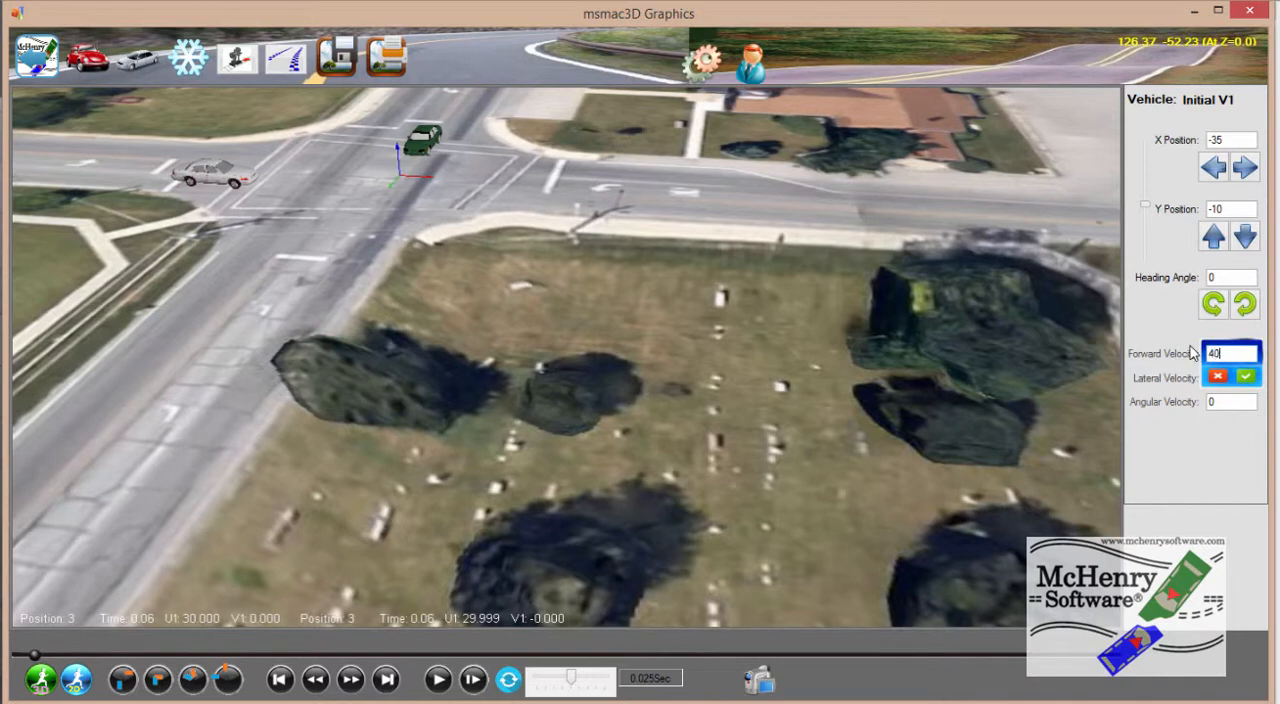
text(40)
key(Return)
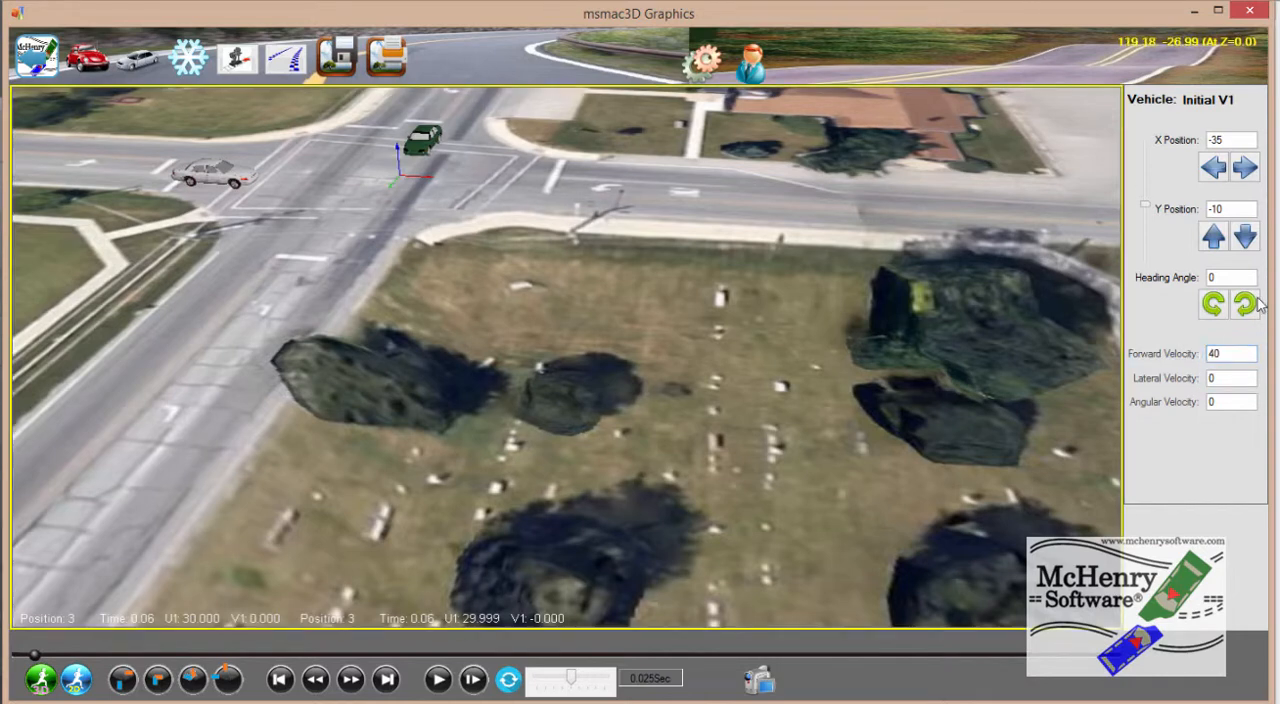
Set the initial forward velocity of vehicle 2, the green car, to 40
click(425, 143)
click(1225, 353)
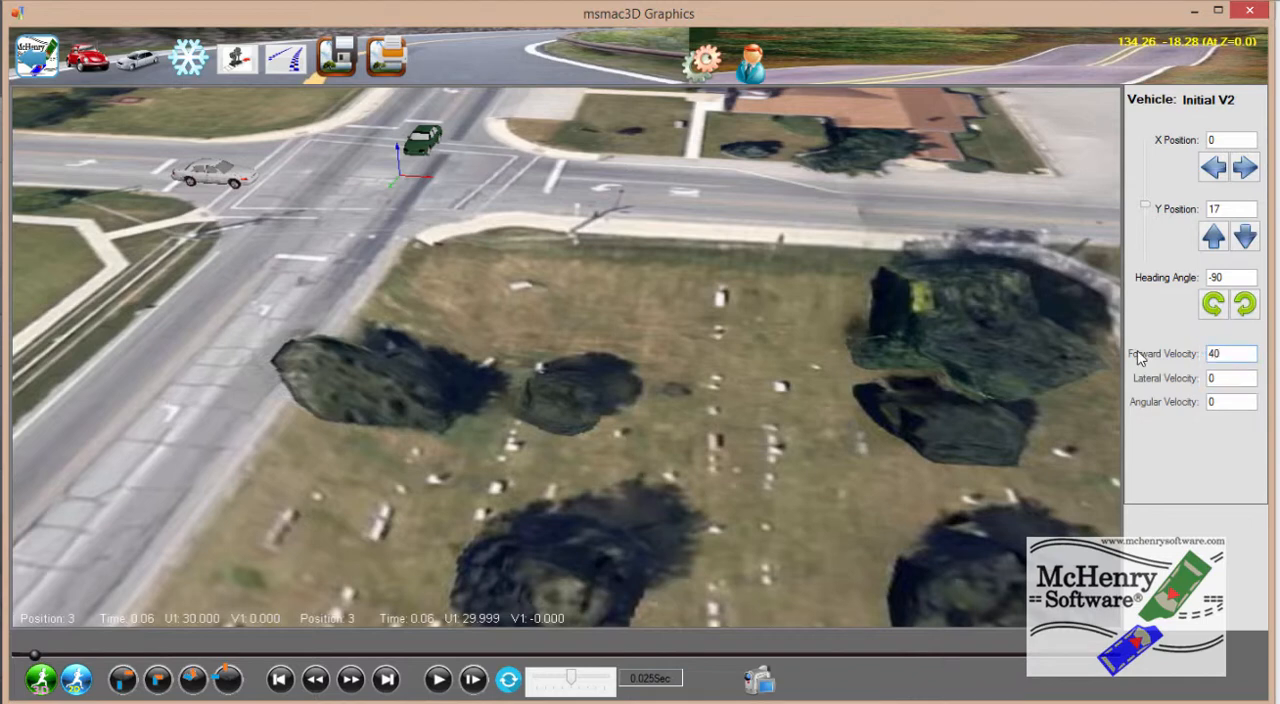
text(40)
key(Return)
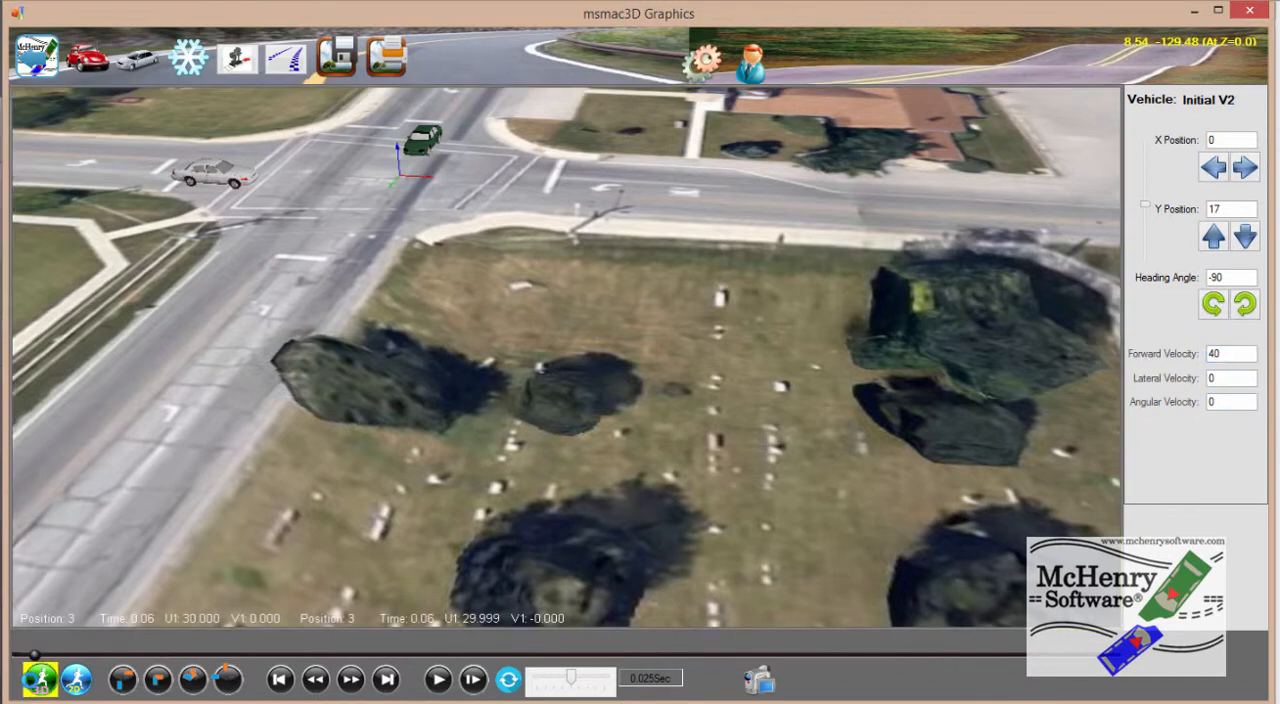
Run the 3D simulation with the new velocities and play the crash from a low, rotated view across the cemetery slope
click(40, 680)
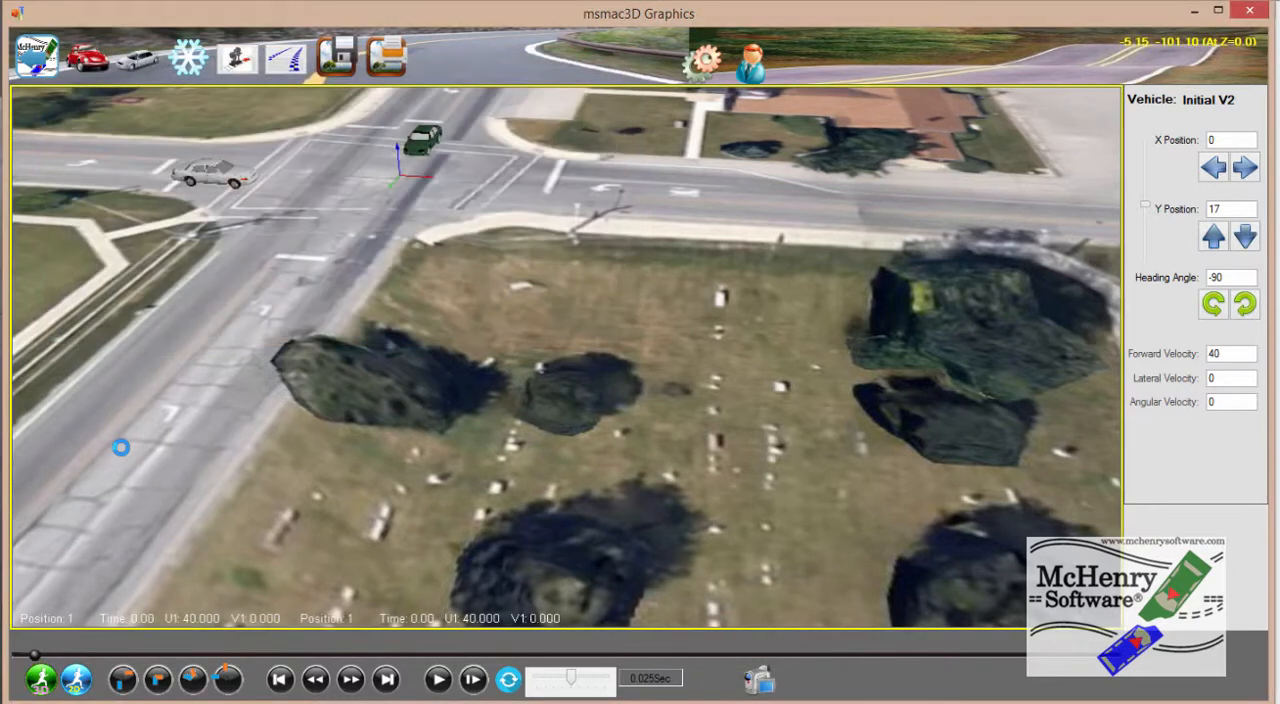
click(438, 680)
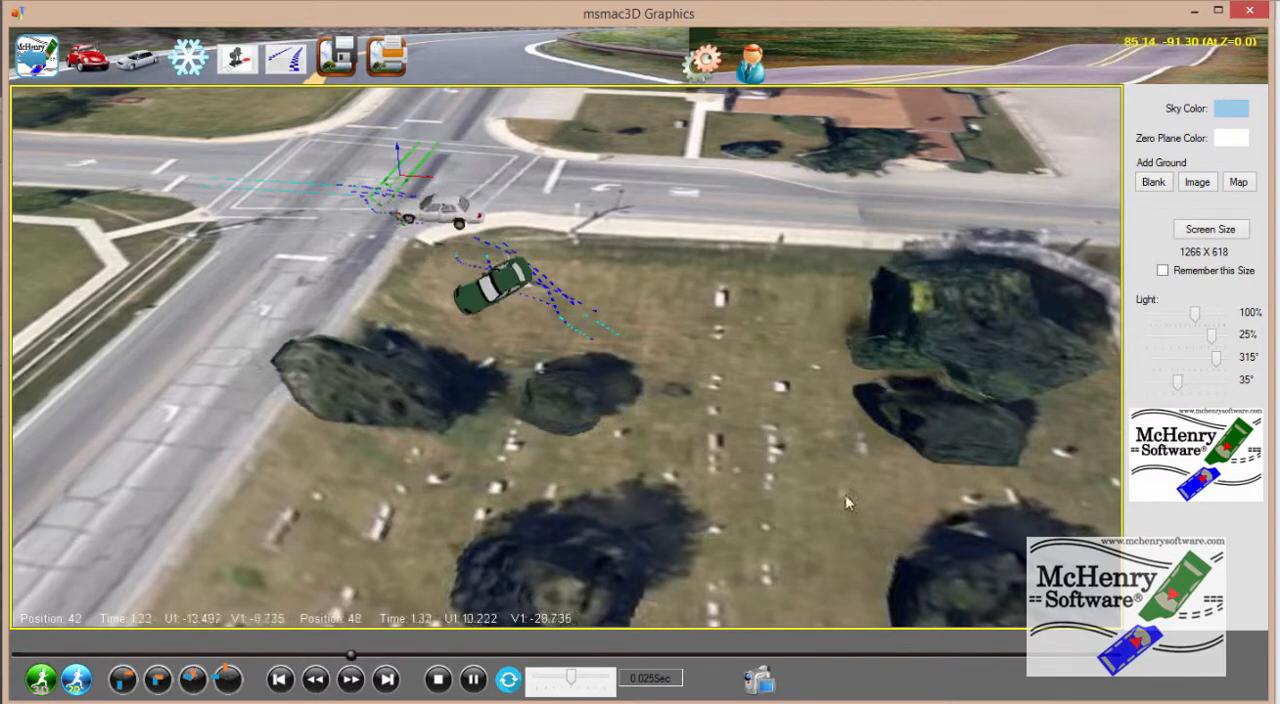
right_click(306, 230)
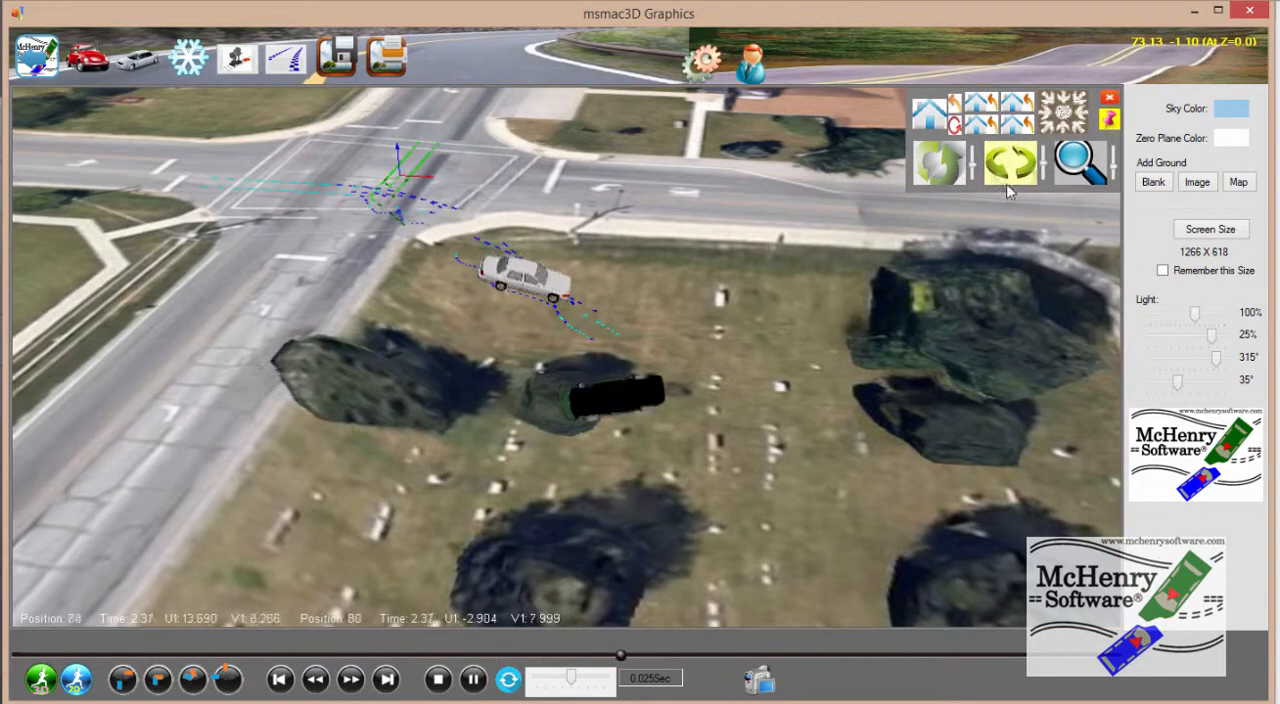
drag(1034, 303, 715, 345)
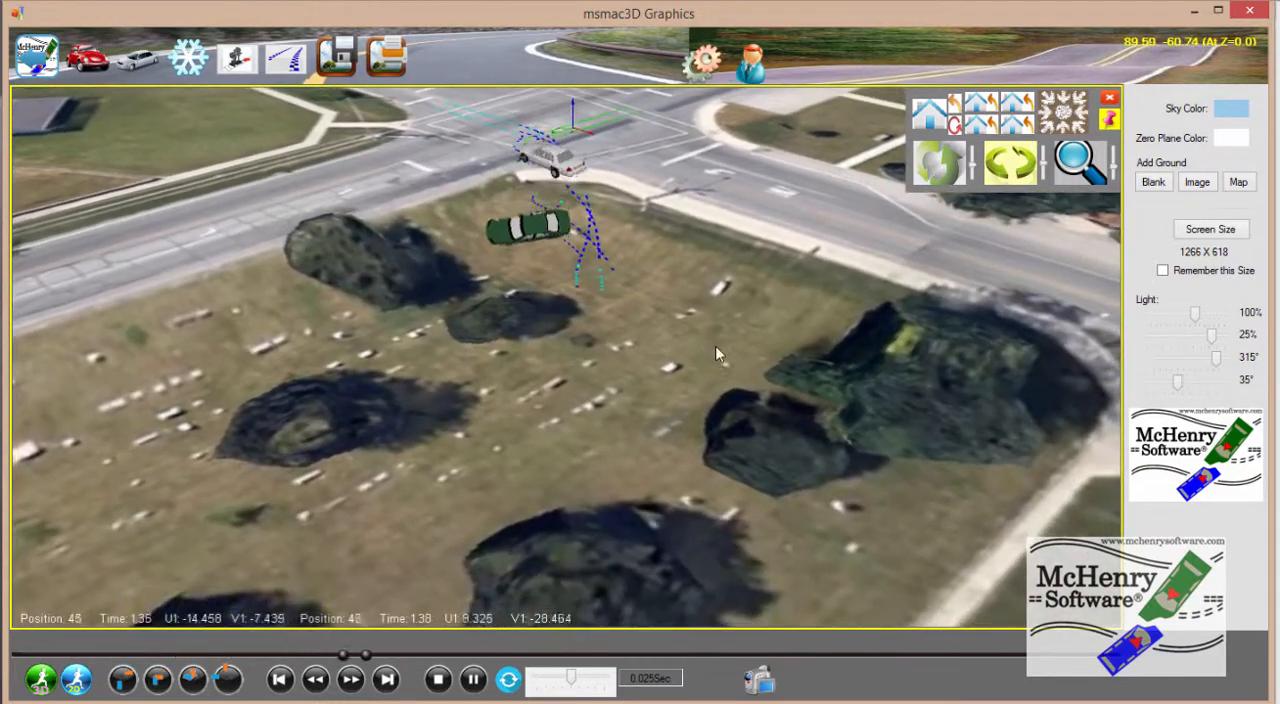
drag(910, 322, 909, 297)
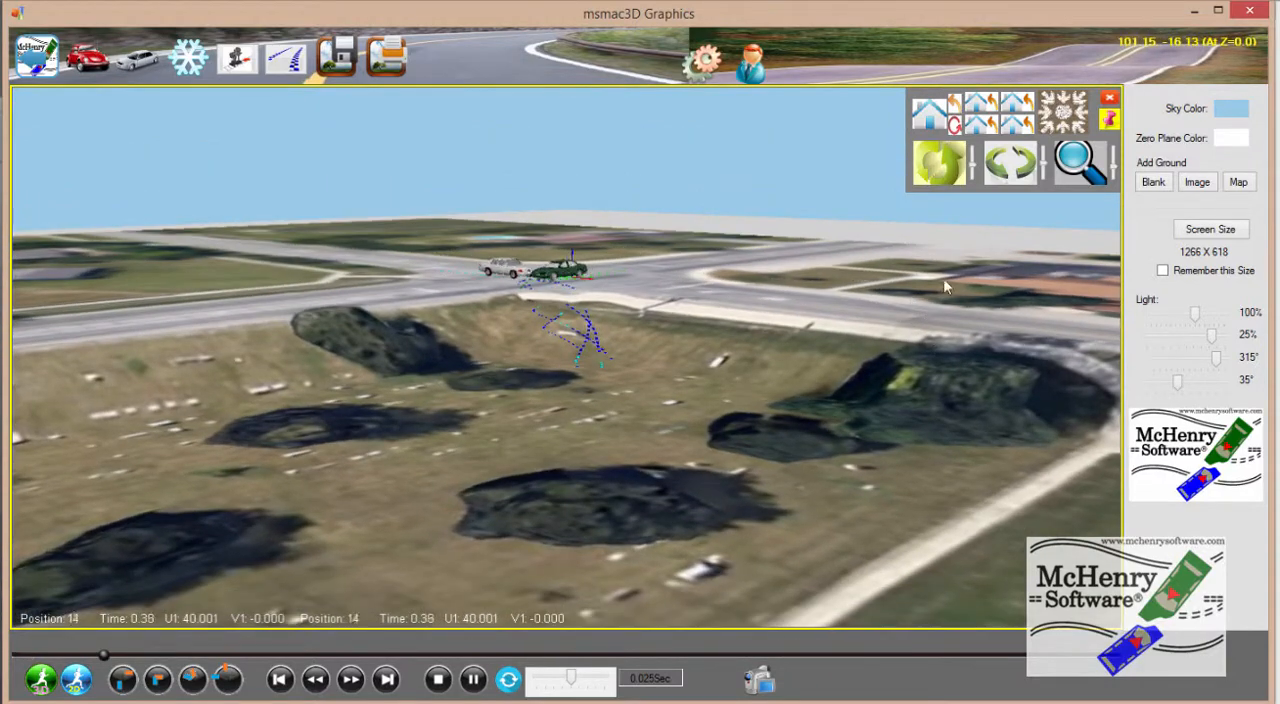
click(1008, 170)
drag(994, 261, 984, 257)
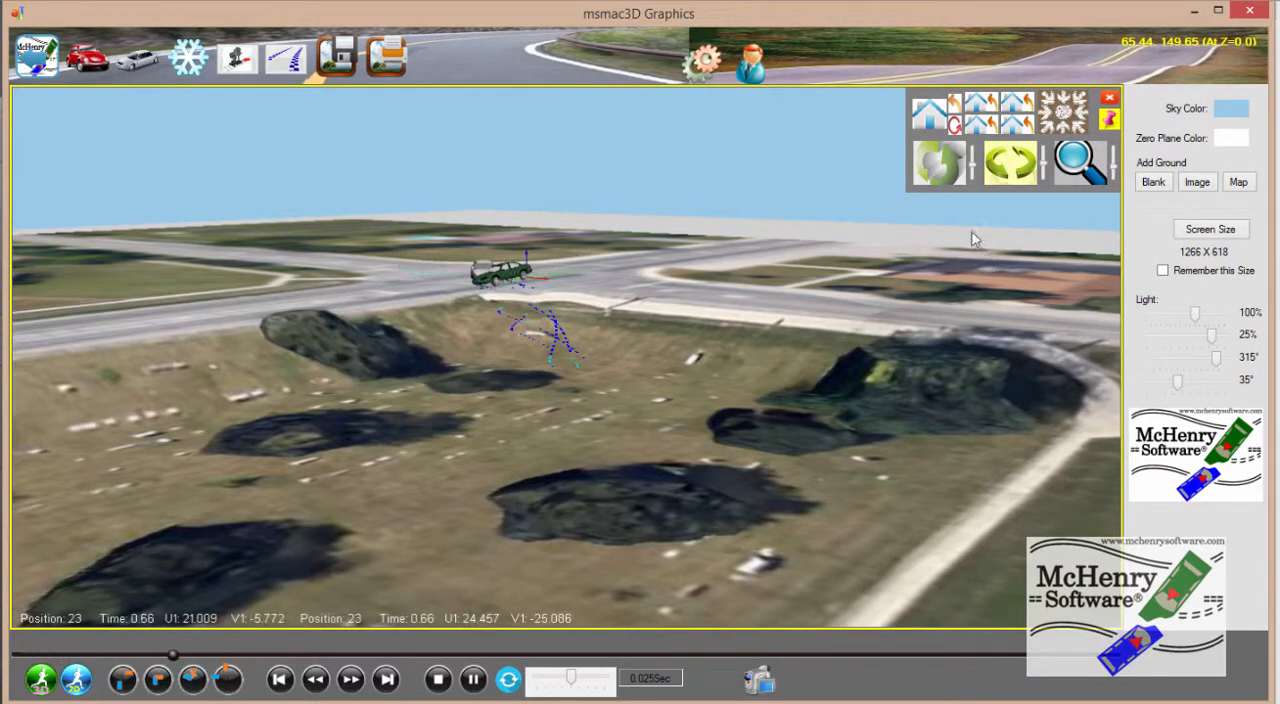
click(473, 679)
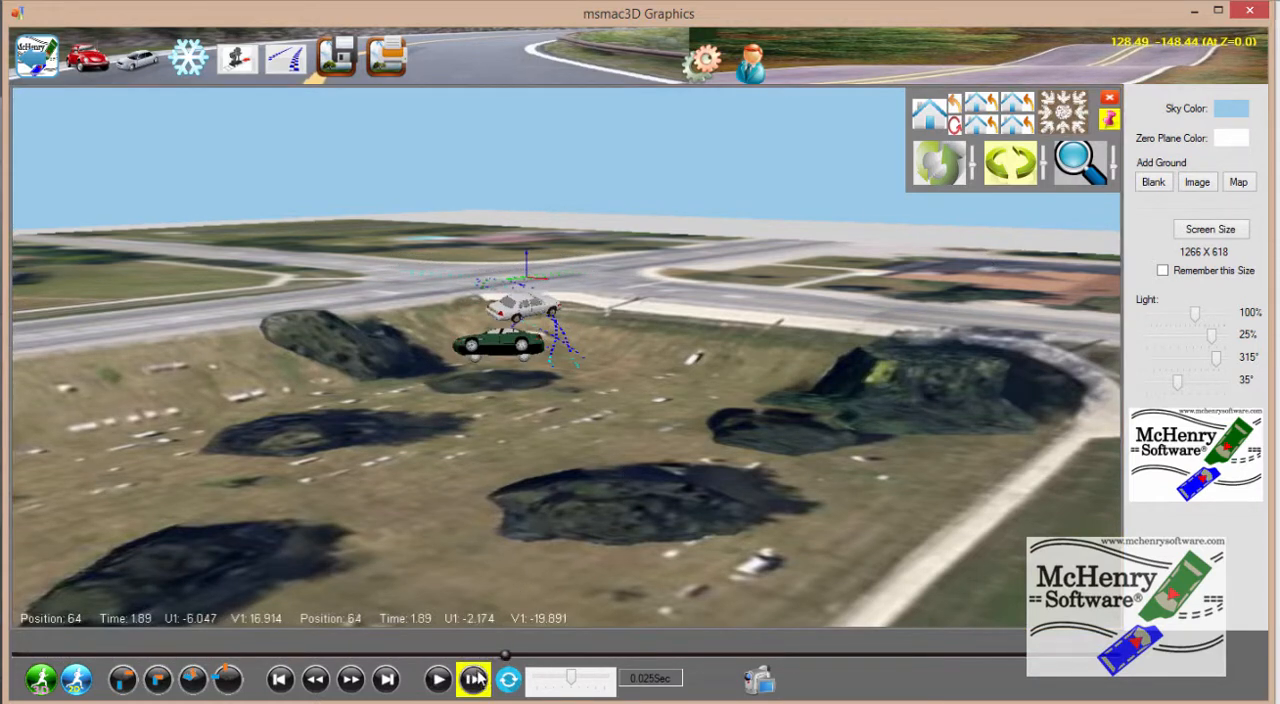
Return to M-Edit3D, reload the SI5 file from disk and set the simulation end time TF to 5 seconds
click(37, 60)
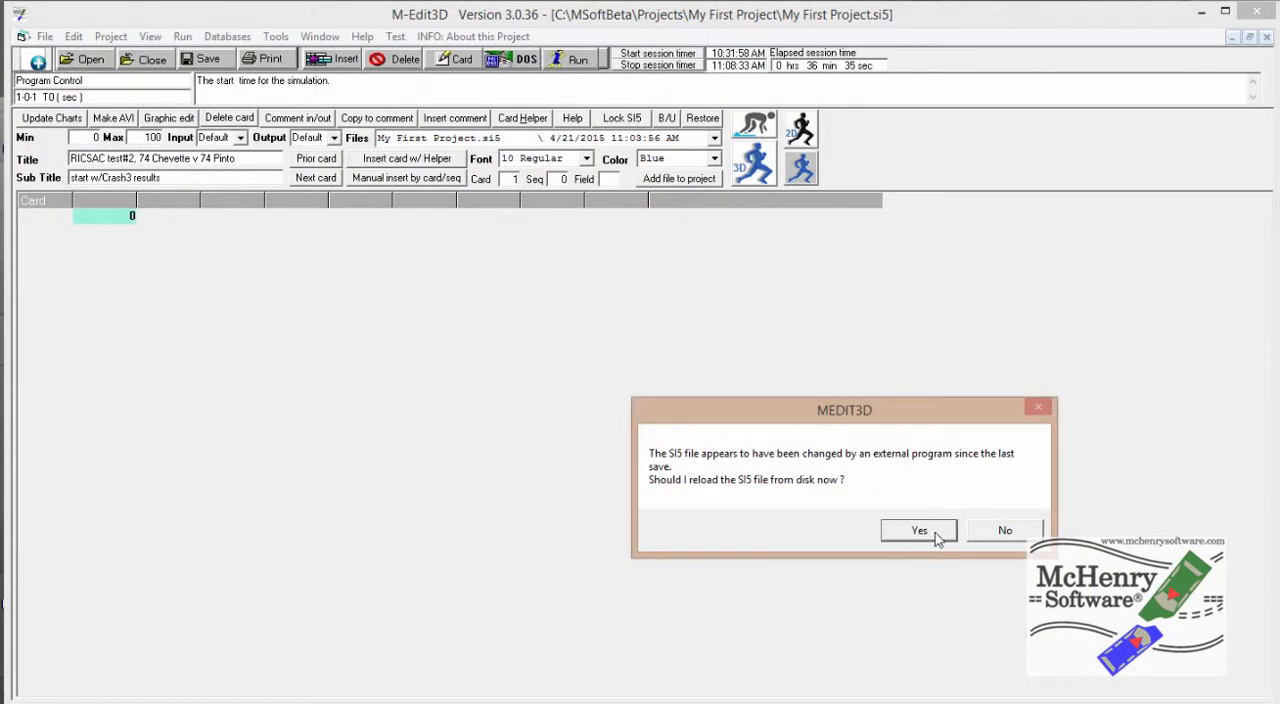
click(936, 538)
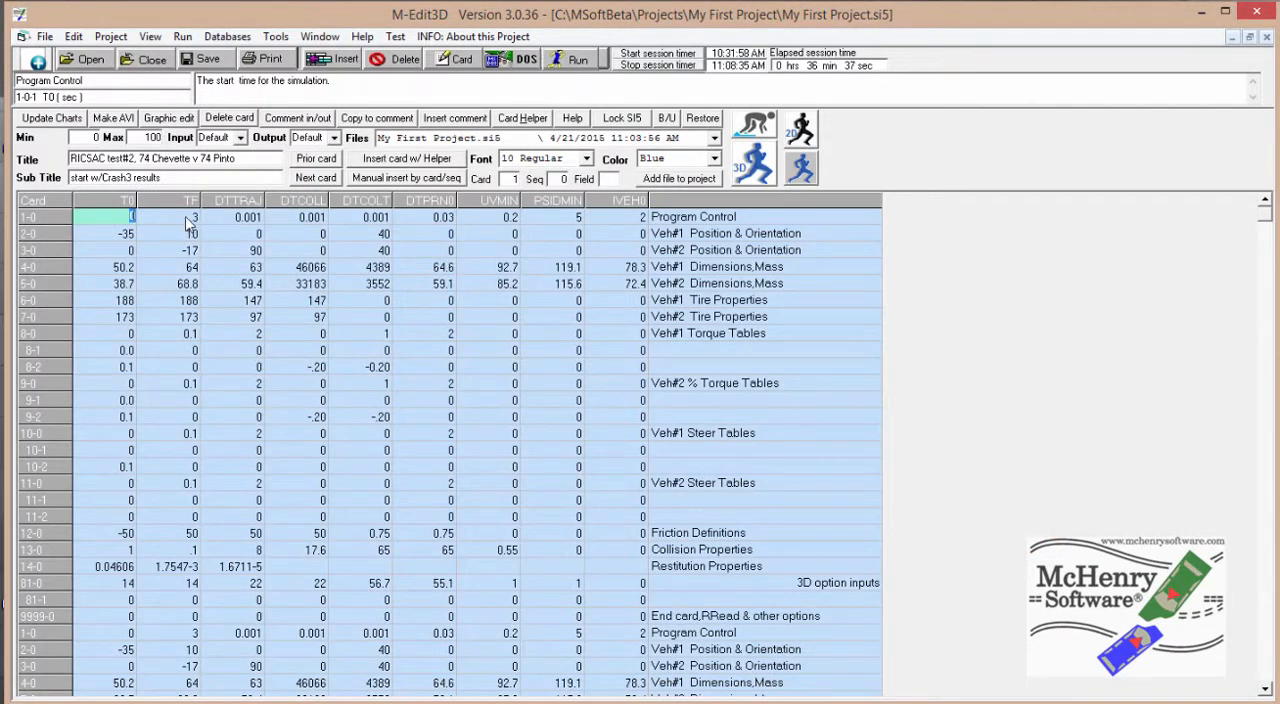
click(190, 217)
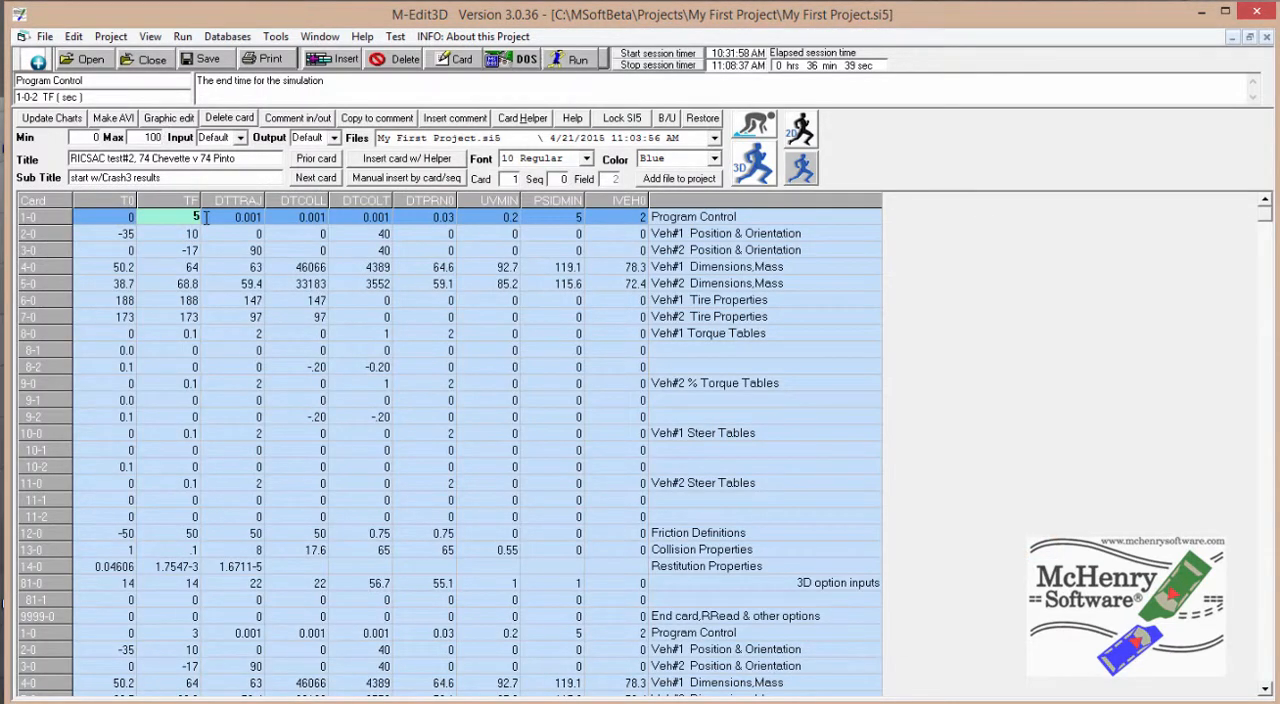
key(Down)
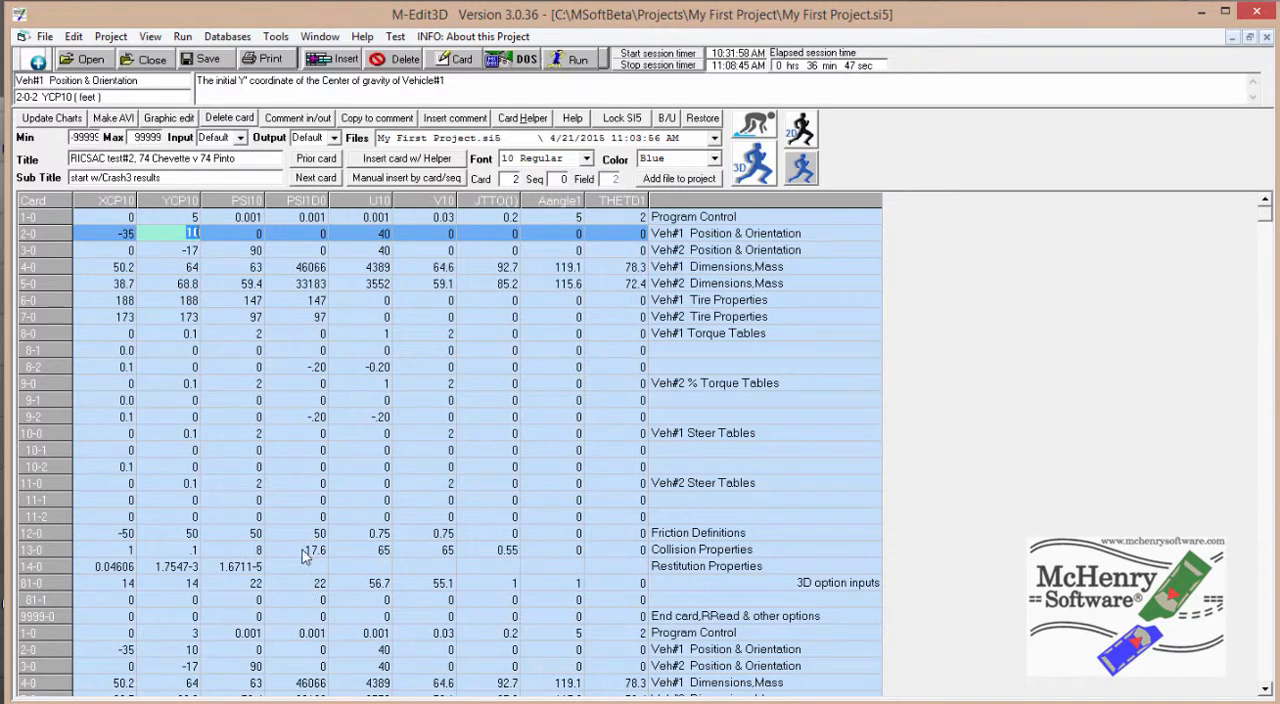
Rerun the 3D simulation with the new end time and play its animation
click(752, 170)
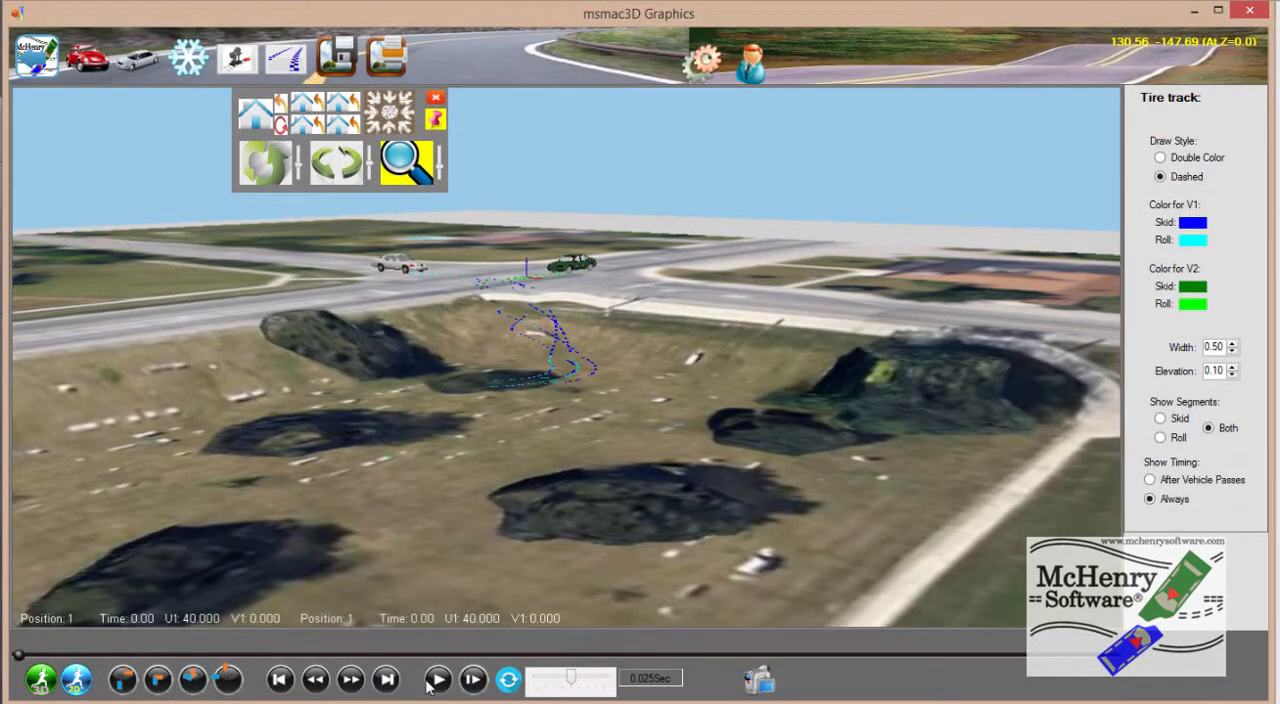
click(430, 682)
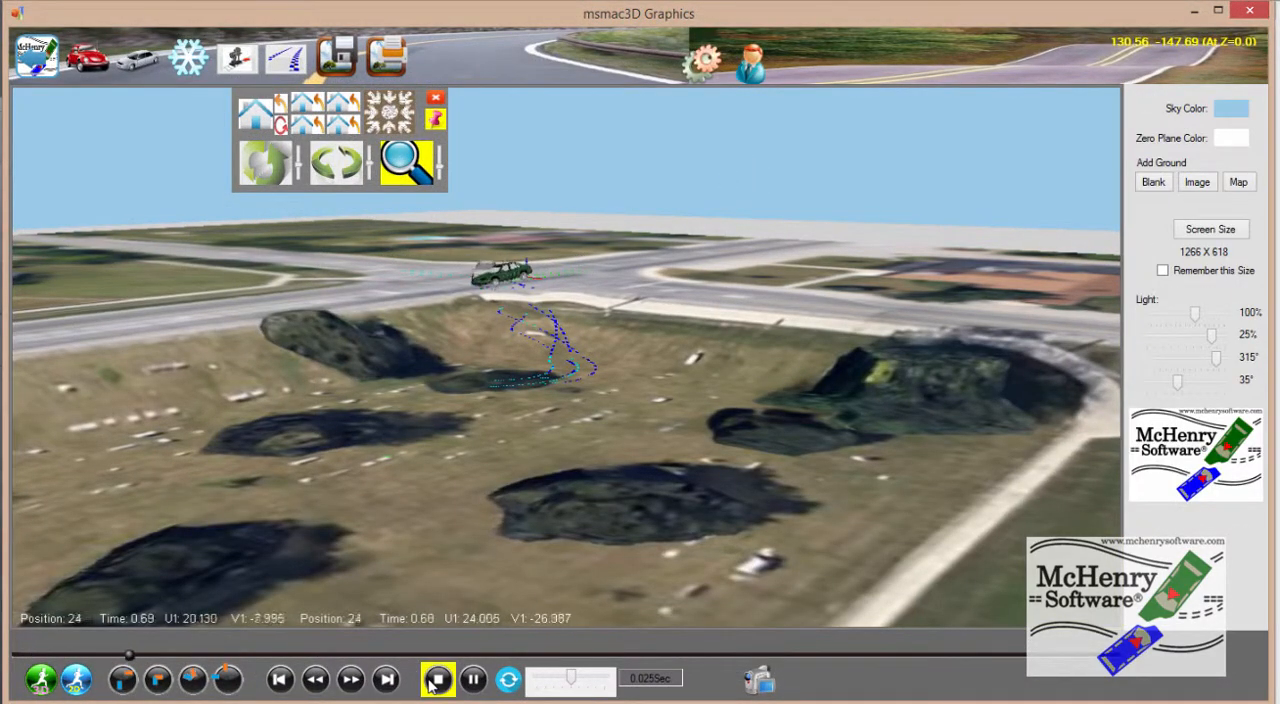